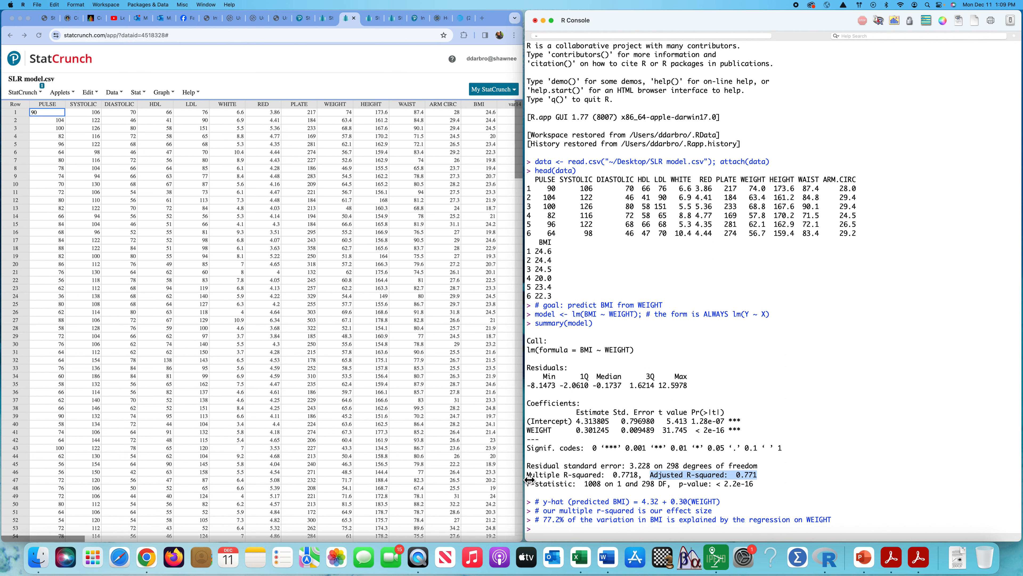
Step: Examine the model summary's multiple and adjusted R-squared, the F-statistic line with its degrees of freedom and p-value, and the WEIGHT coefficient row
drag(528, 479, 640, 481)
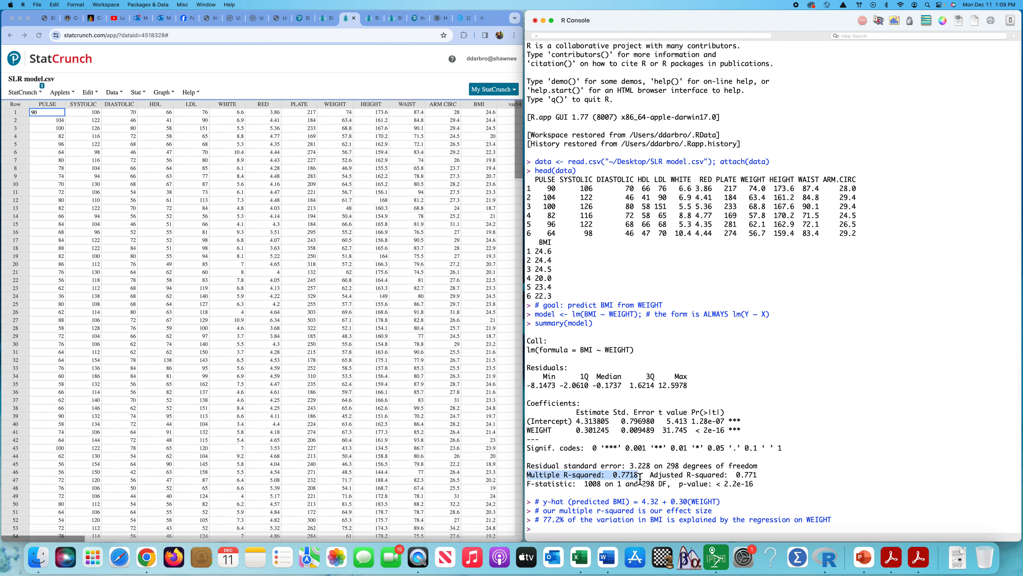
click(663, 479)
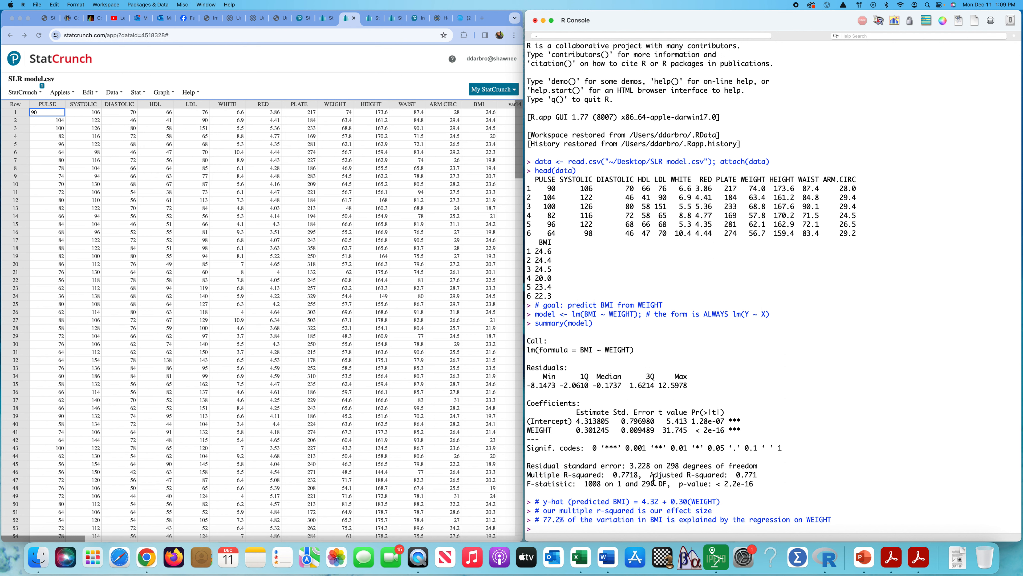
drag(650, 479, 757, 479)
click(789, 484)
drag(529, 488, 753, 489)
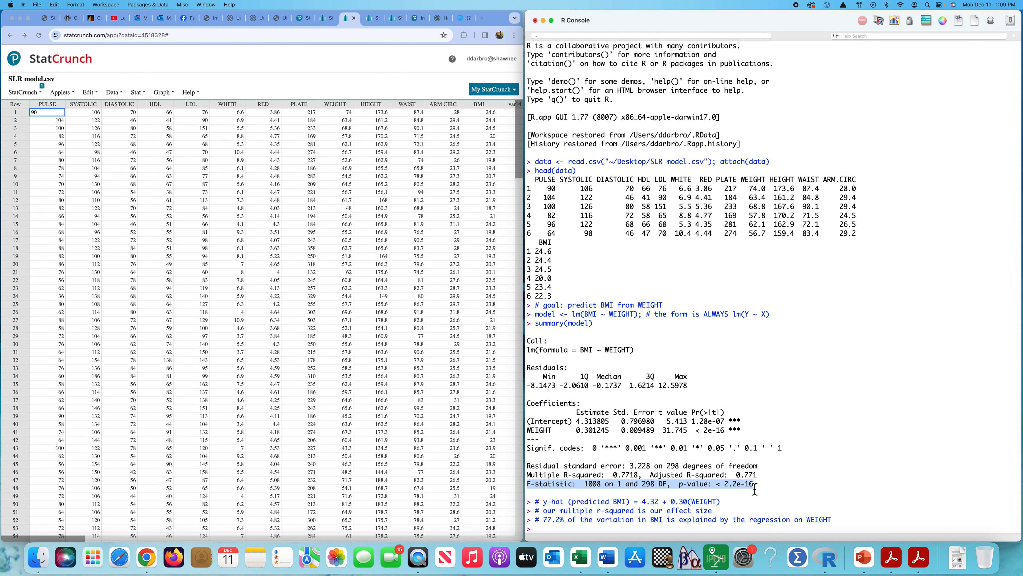
click(550, 430)
drag(526, 431, 742, 435)
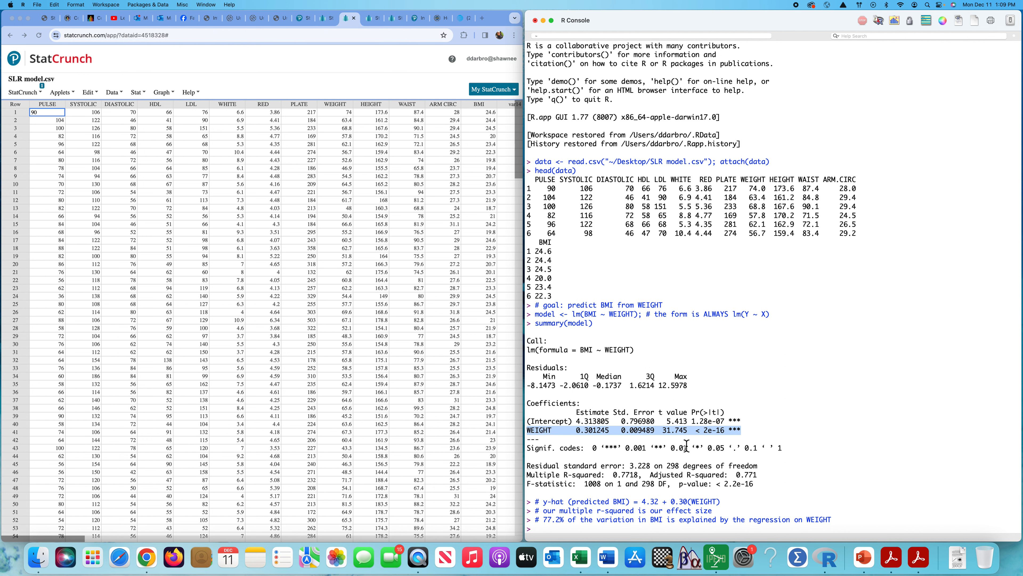
click(699, 435)
drag(697, 431, 742, 432)
drag(716, 484, 755, 484)
drag(617, 485, 668, 488)
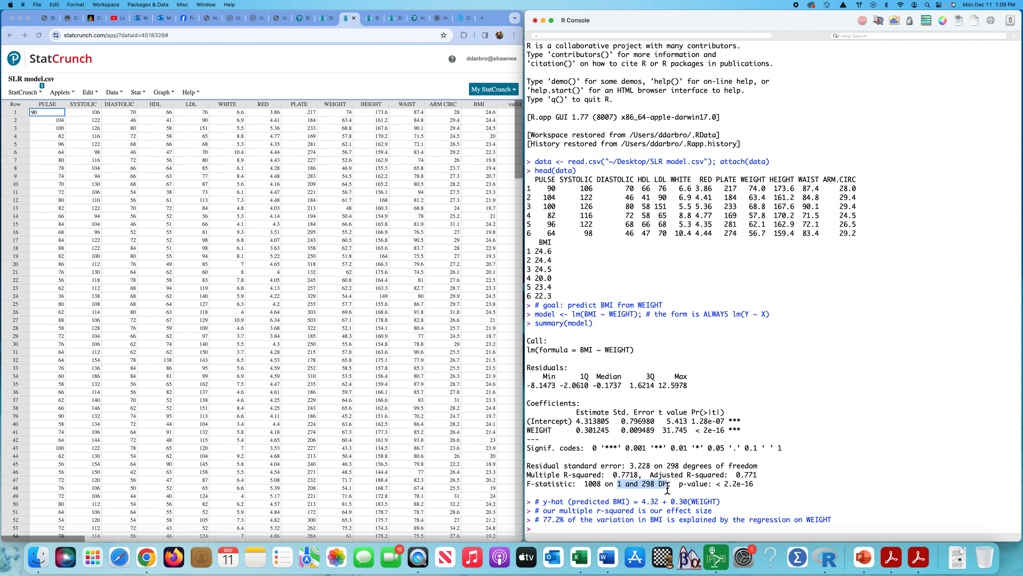
double_click(594, 485)
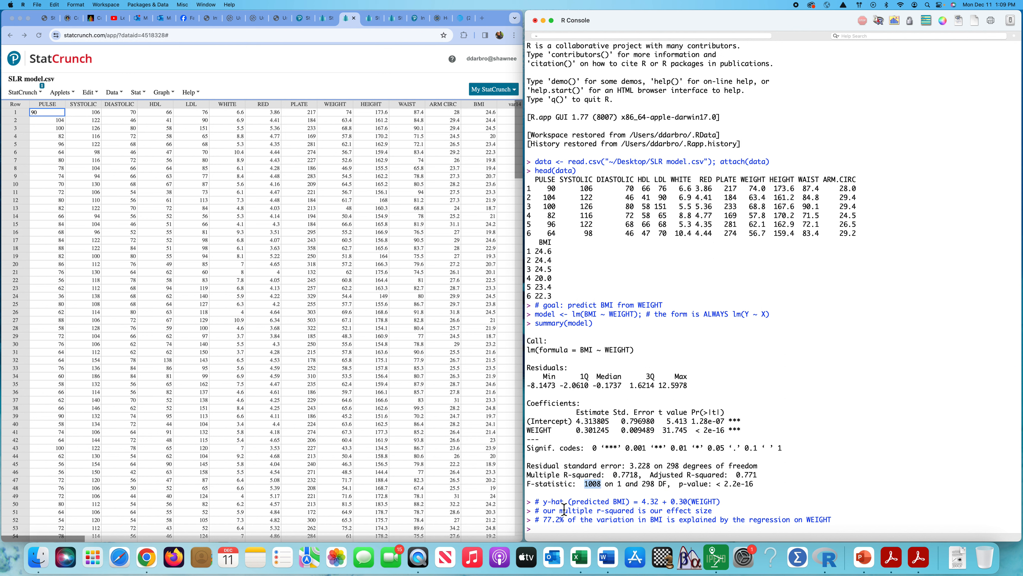
Step: Compute the square of the WEIGHT slope's t value at the R prompt with 31.745^2
click(543, 529)
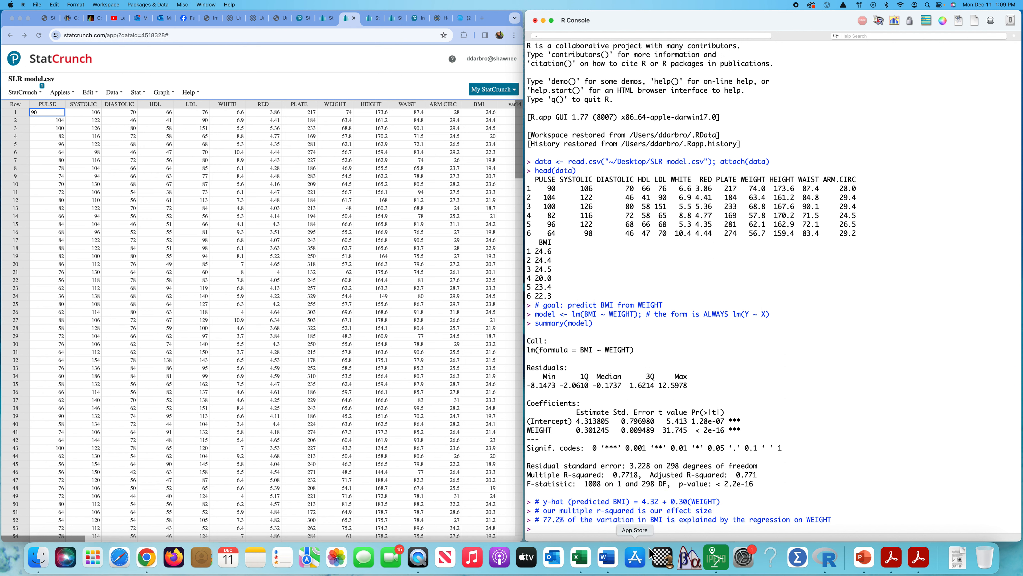
text(31.745^2)
key(Return)
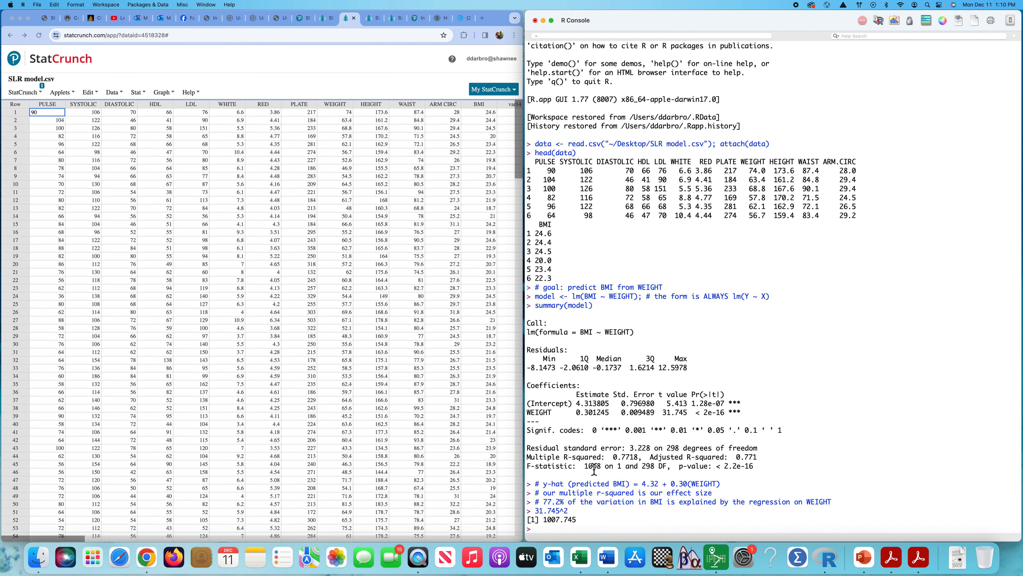
Step: Compare the WEIGHT slope test with the overall F-test and review the full regression summary output
double_click(543, 414)
click(609, 417)
drag(528, 467, 754, 471)
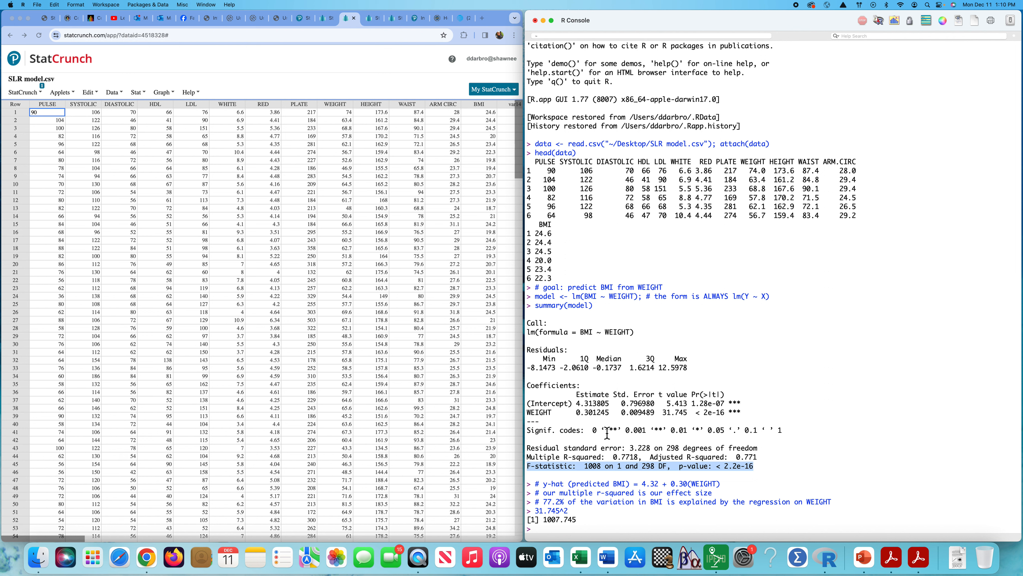
drag(527, 413, 748, 415)
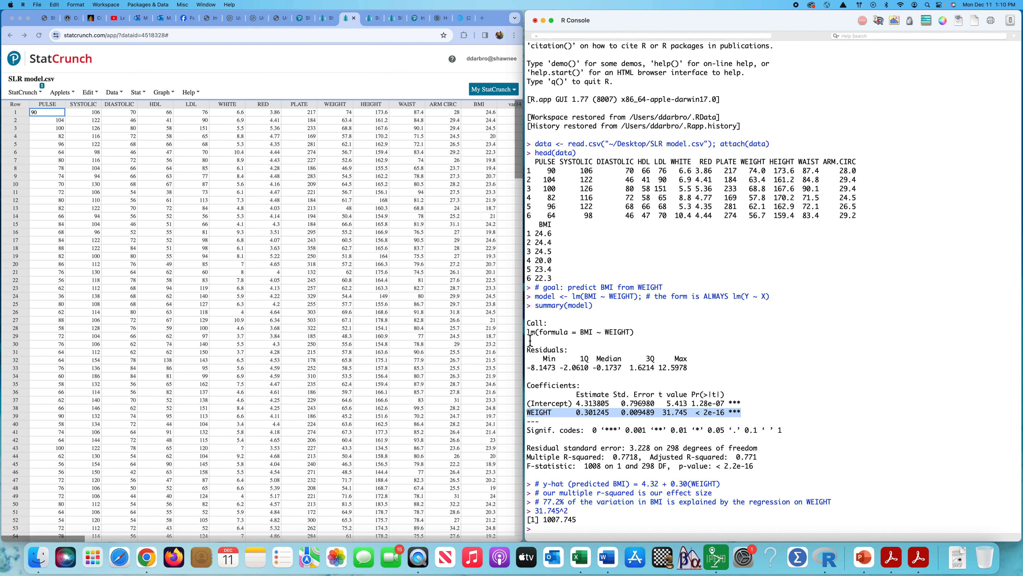
click(529, 329)
drag(530, 329, 756, 468)
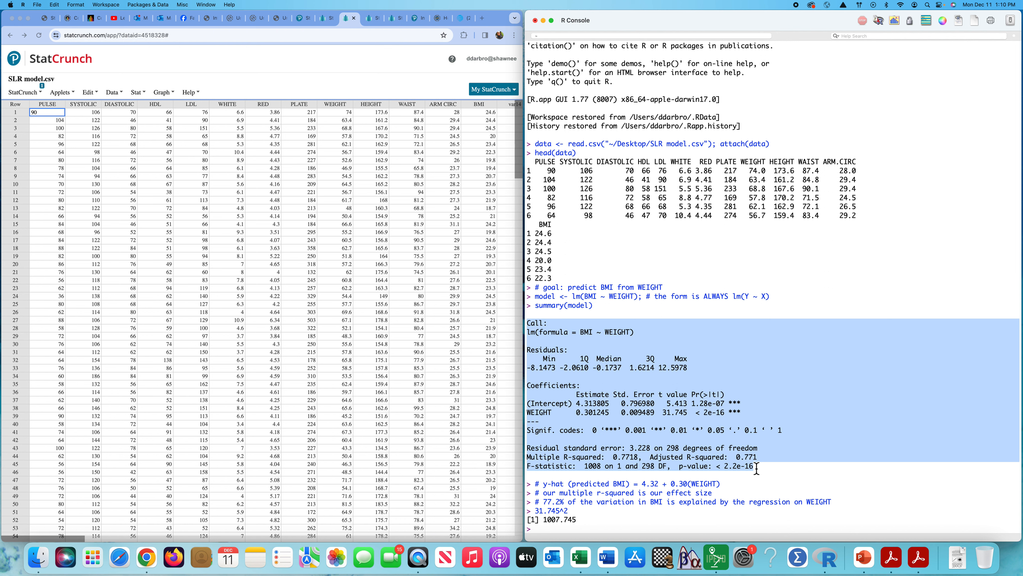
Step: Run a Pearson correlation test between the two variables with cor.test(WEIGHT, BMI)
click(547, 532)
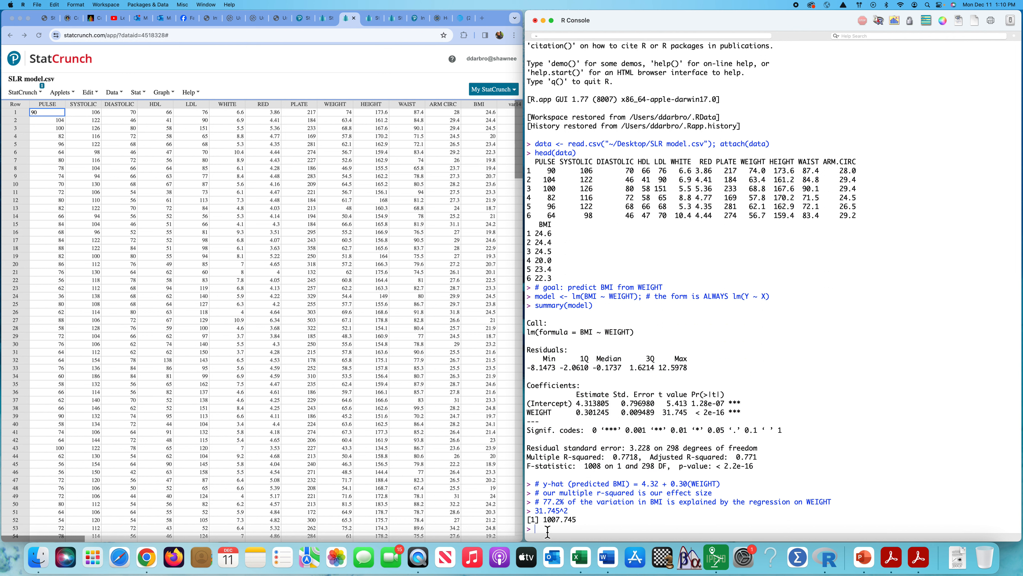
text(cor.test(WEIGHT, BMI)
key(Return)
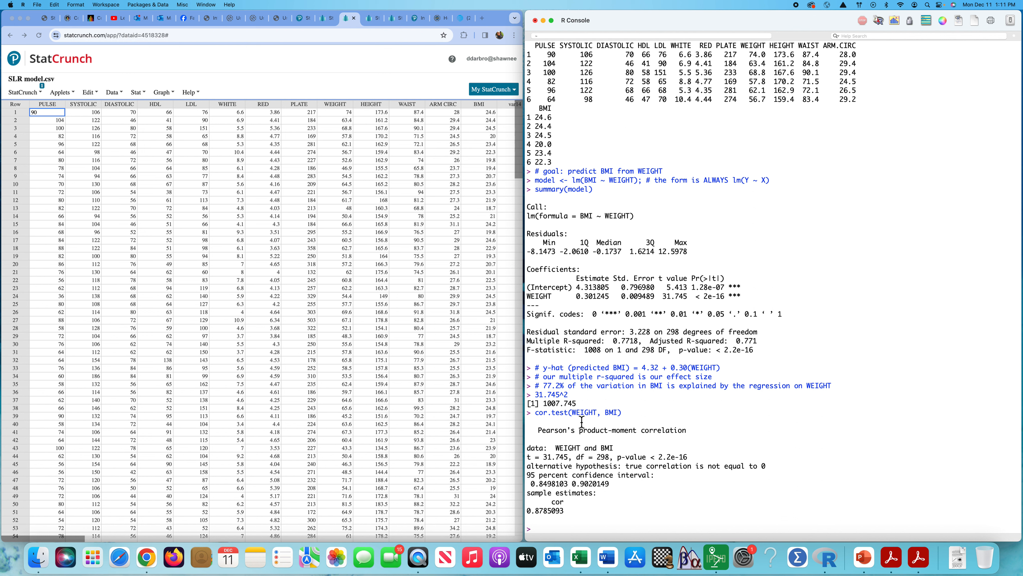
Step: Compare the correlation test's t value and degrees of freedom with the regression summary, and read its confidence interval and correlation estimate
drag(572, 416, 621, 418)
drag(584, 180, 637, 187)
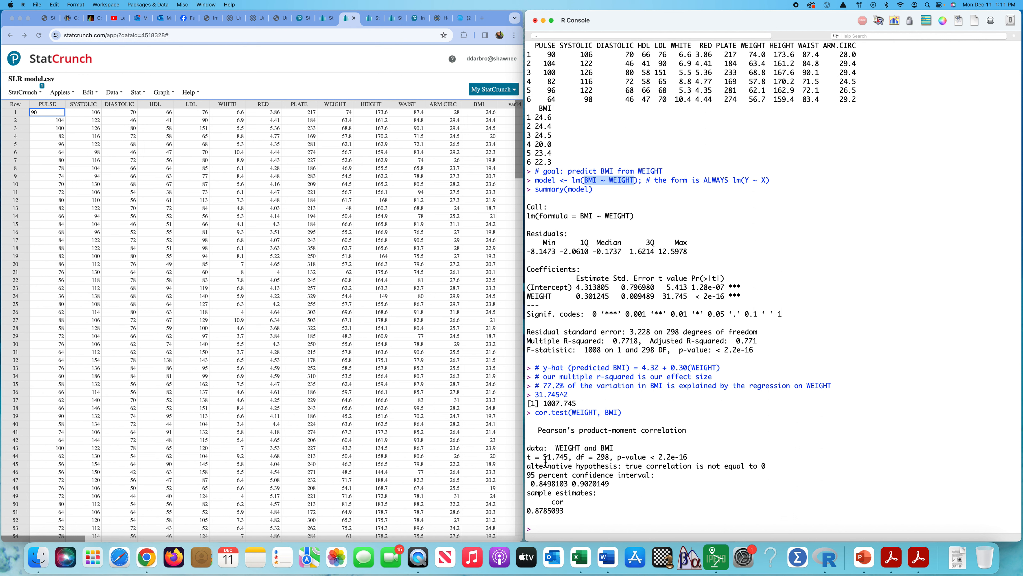
drag(543, 458, 569, 459)
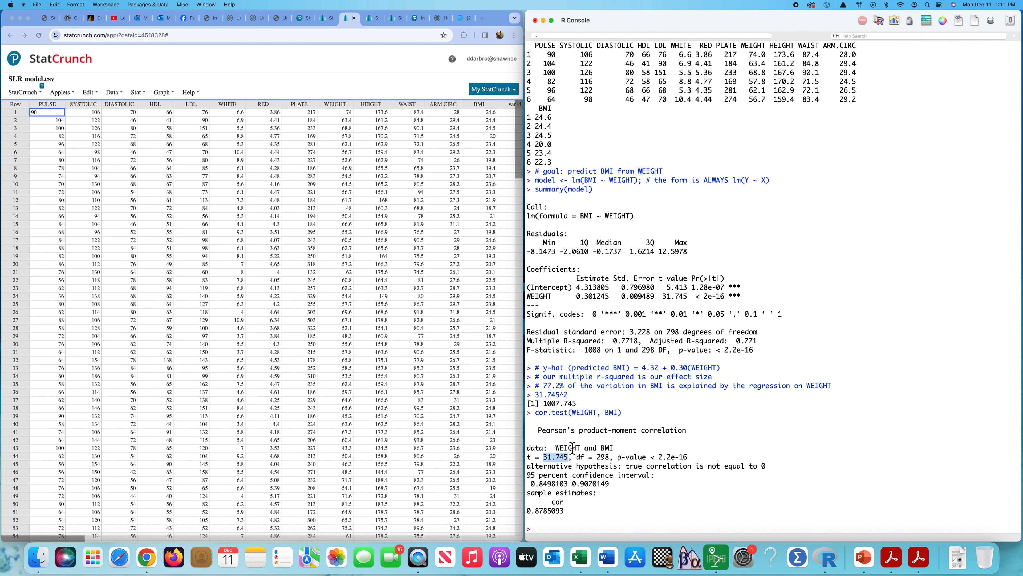
drag(662, 298, 680, 299)
double_click(603, 457)
double_click(673, 332)
click(693, 488)
drag(531, 483, 610, 486)
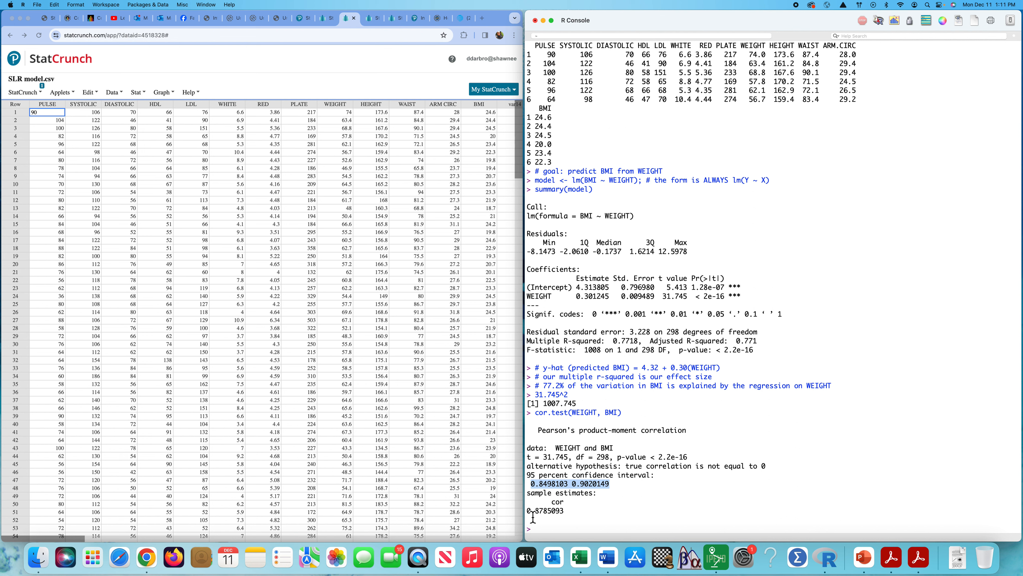
drag(529, 516, 566, 516)
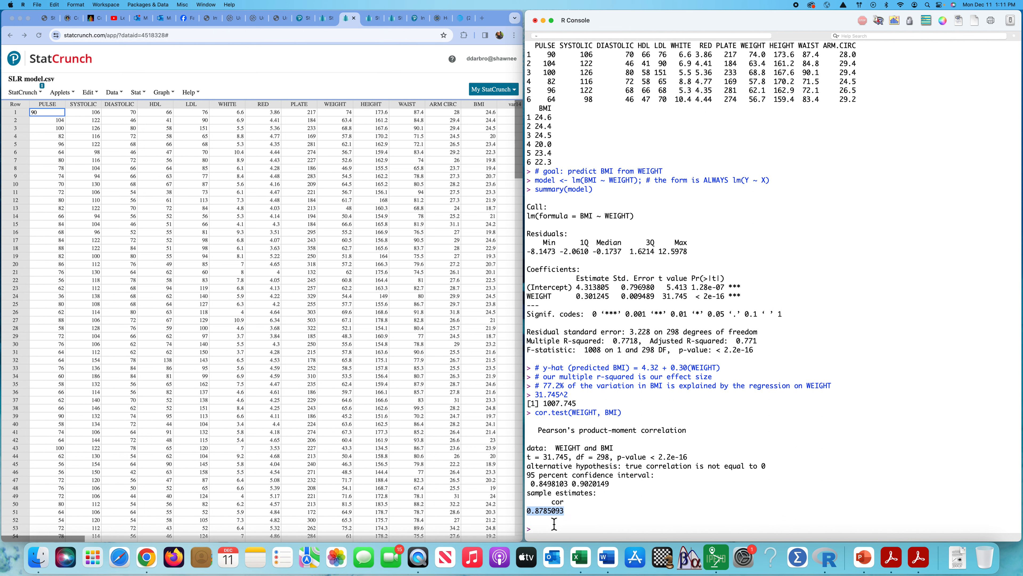
Step: Compute the confidence intervals for the regression coefficients with confint(model)
click(545, 528)
text(conf)
text(in)
text(t(model)
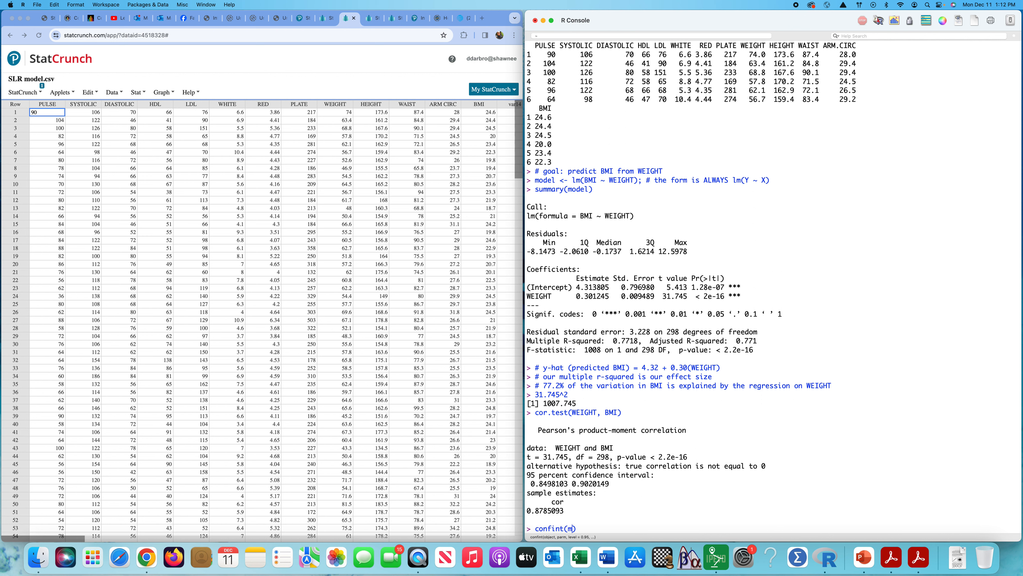
key(Return)
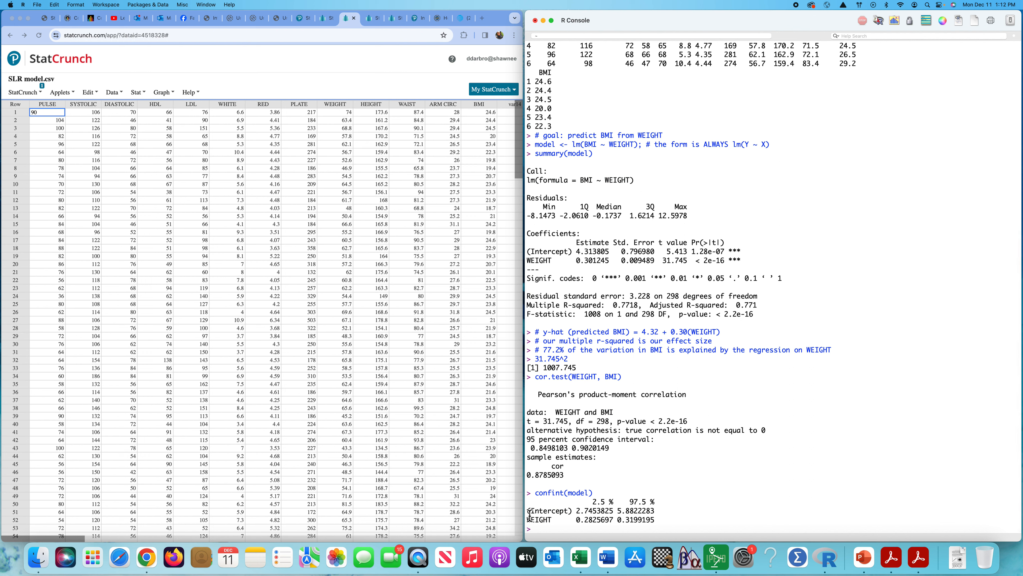
Step: Examine the confidence intervals for the intercept and WEIGHT slope alongside the correlation test's confidence interval
drag(529, 514, 656, 515)
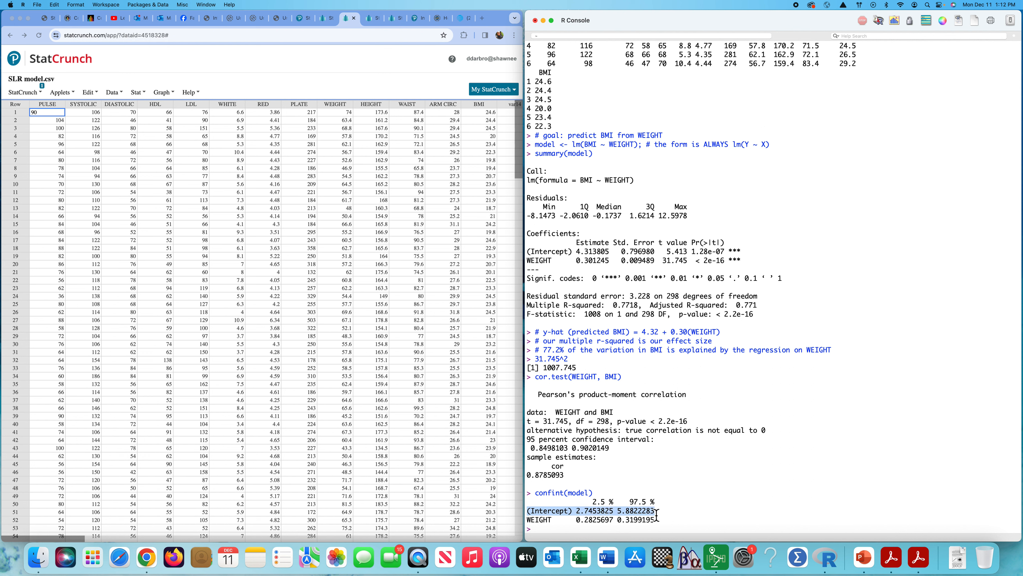
drag(531, 252, 571, 256)
click(705, 473)
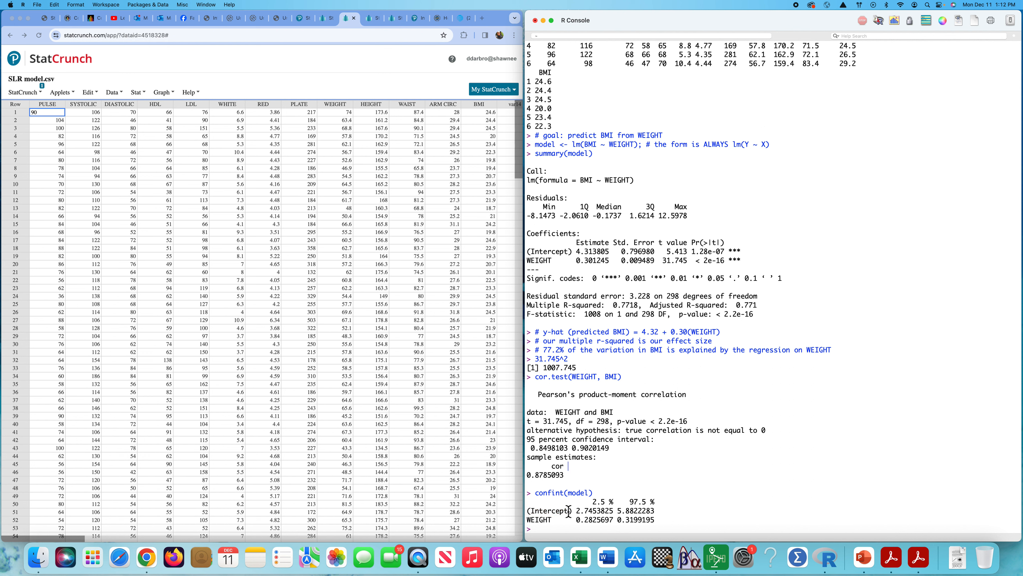
drag(527, 520, 657, 522)
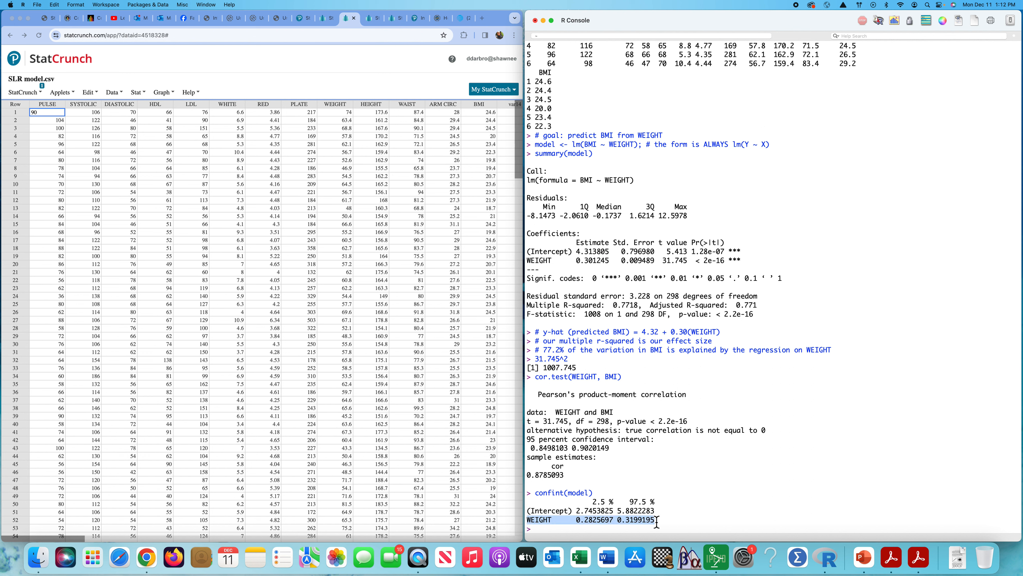
click(532, 452)
drag(532, 453, 610, 452)
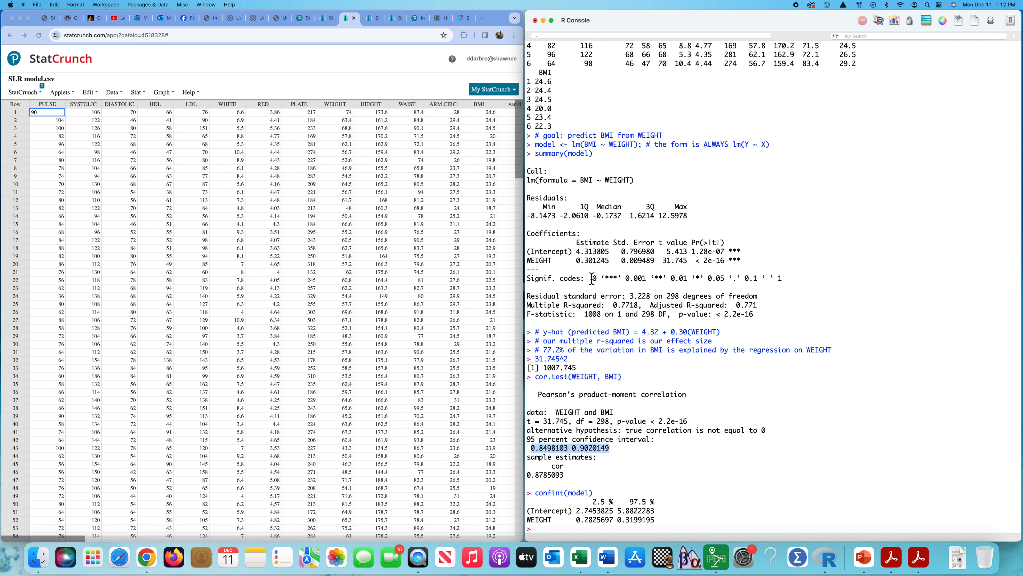
Step: Review the full regression summary, the correlation test output, the coefficients table and the WEIGHT row of the confidence intervals
drag(527, 170, 769, 317)
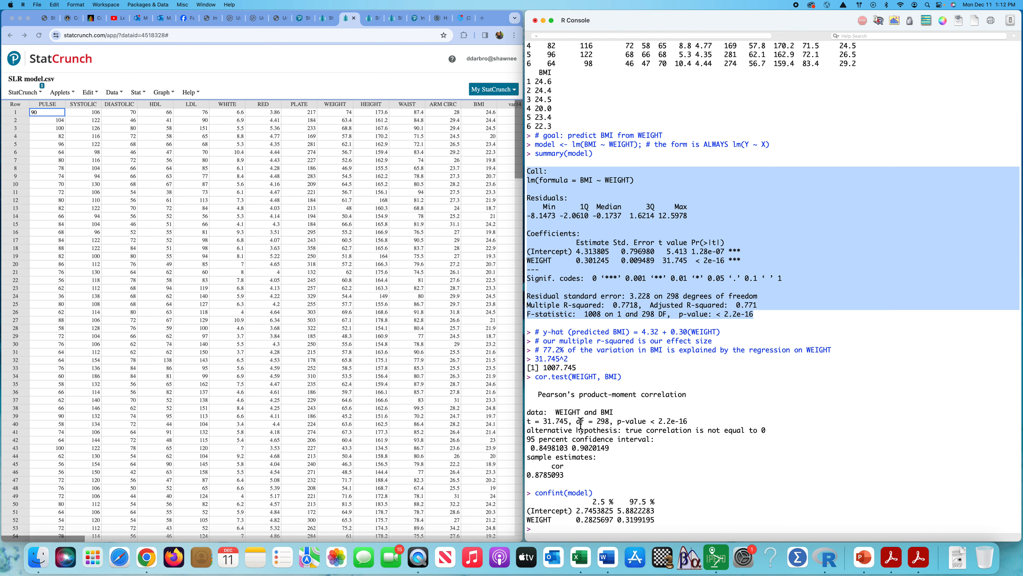
drag(535, 377, 605, 477)
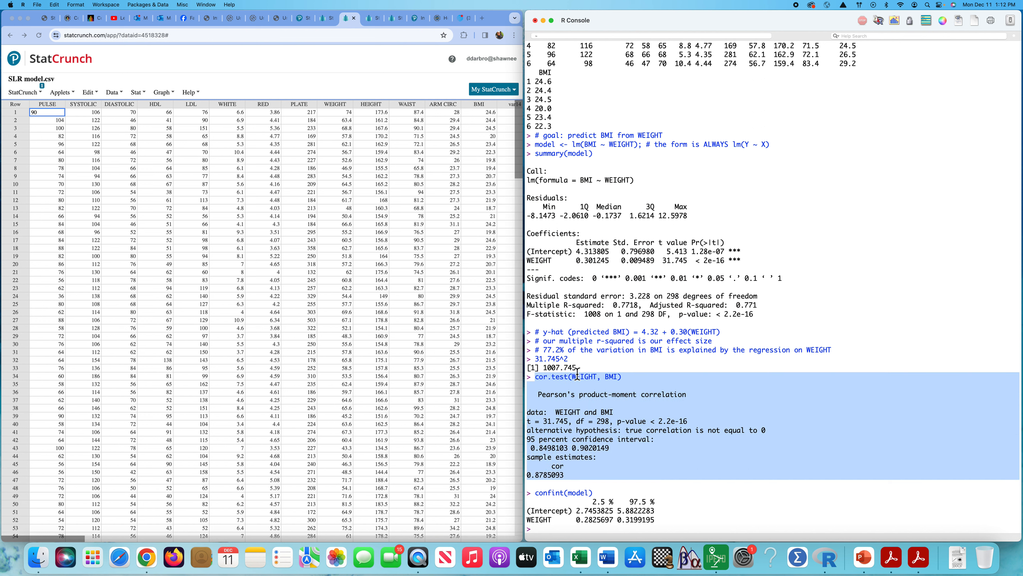
drag(528, 233, 665, 271)
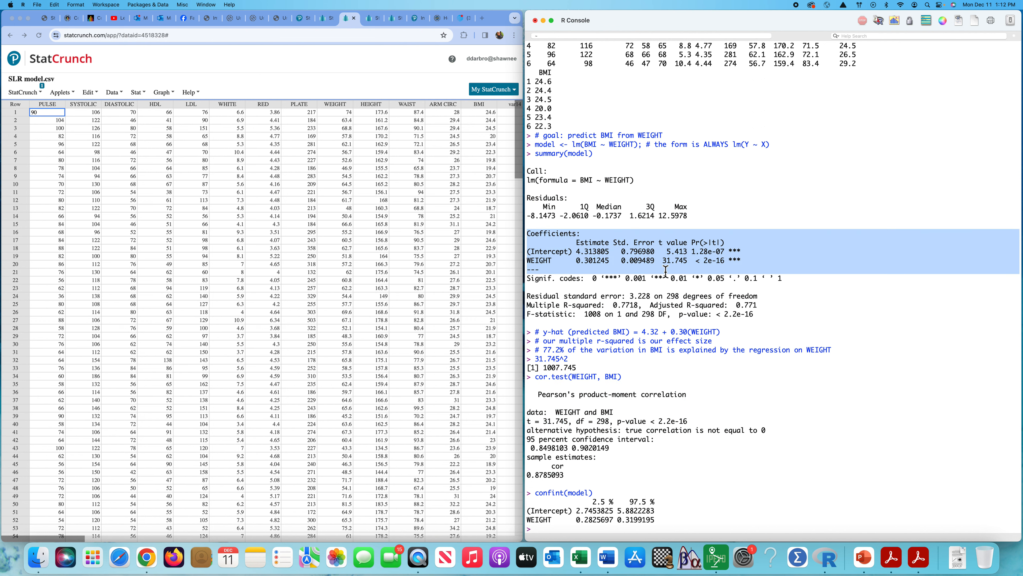
click(741, 430)
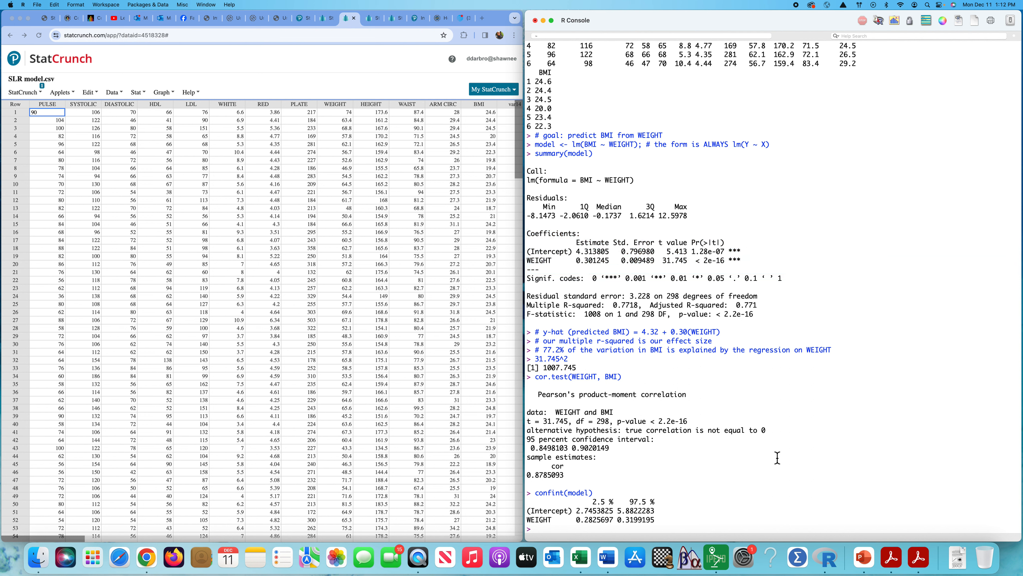
double_click(539, 520)
click(793, 411)
click(662, 525)
Step: Switch to StatCrunch and set up a simple linear regression with WEIGHT as the X variable and BMI as the Y variable
click(267, 73)
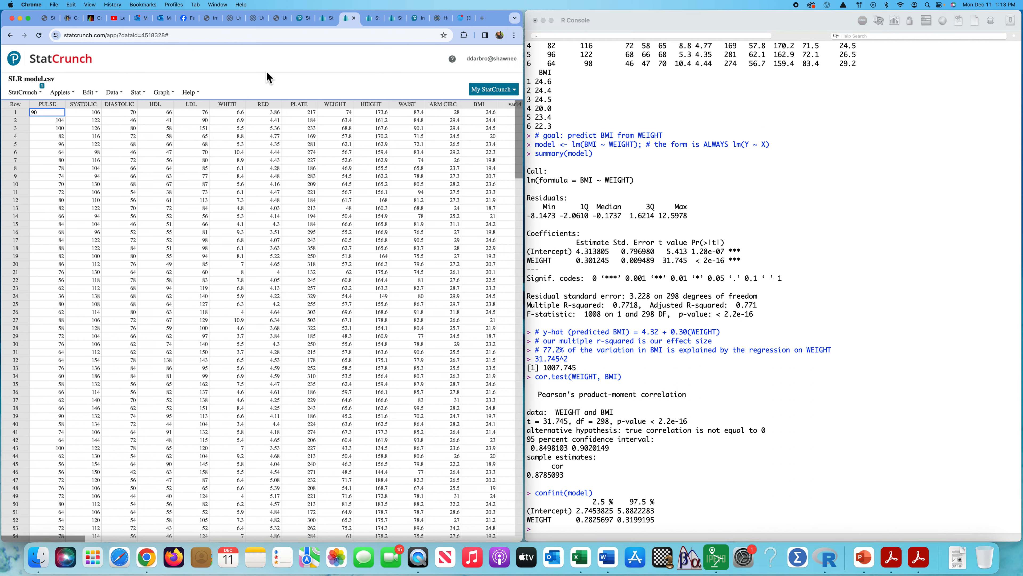
click(144, 95)
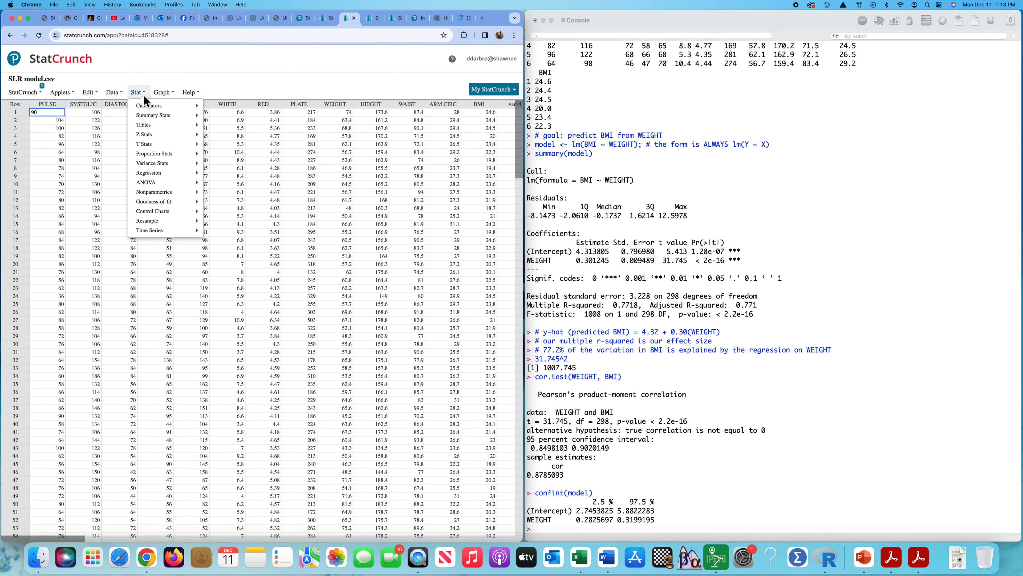
mouse_move(159, 182)
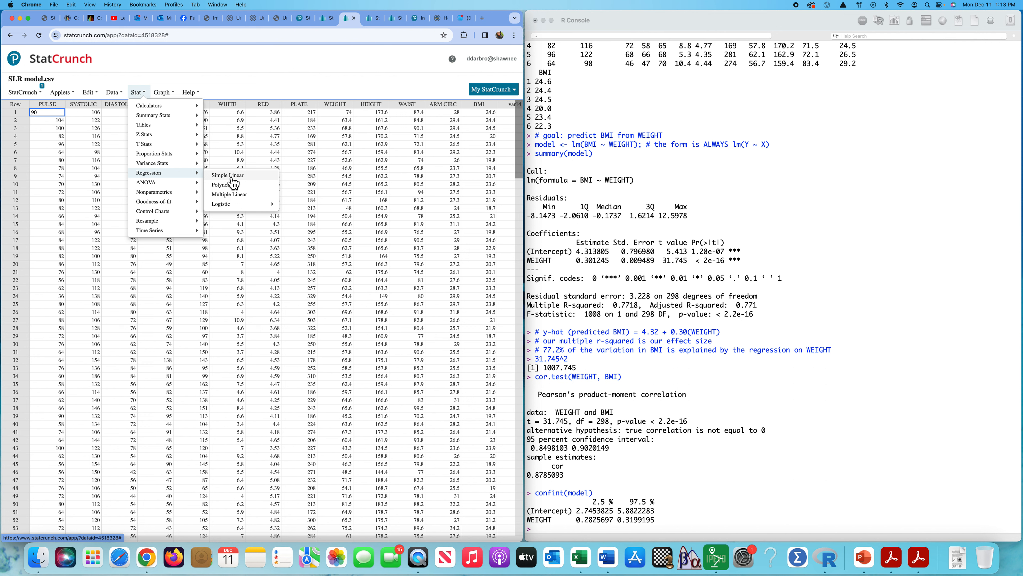
click(232, 177)
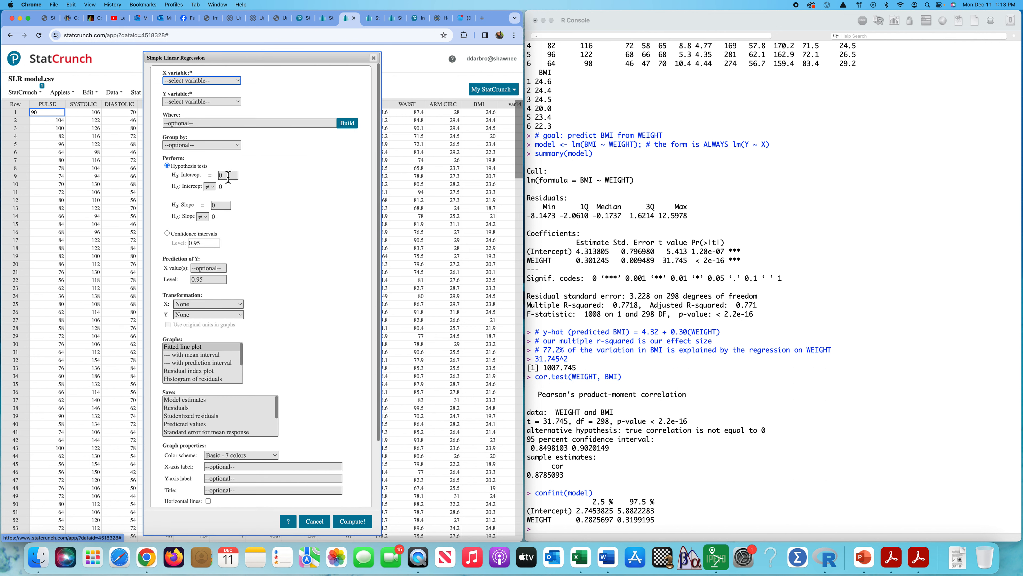
click(237, 82)
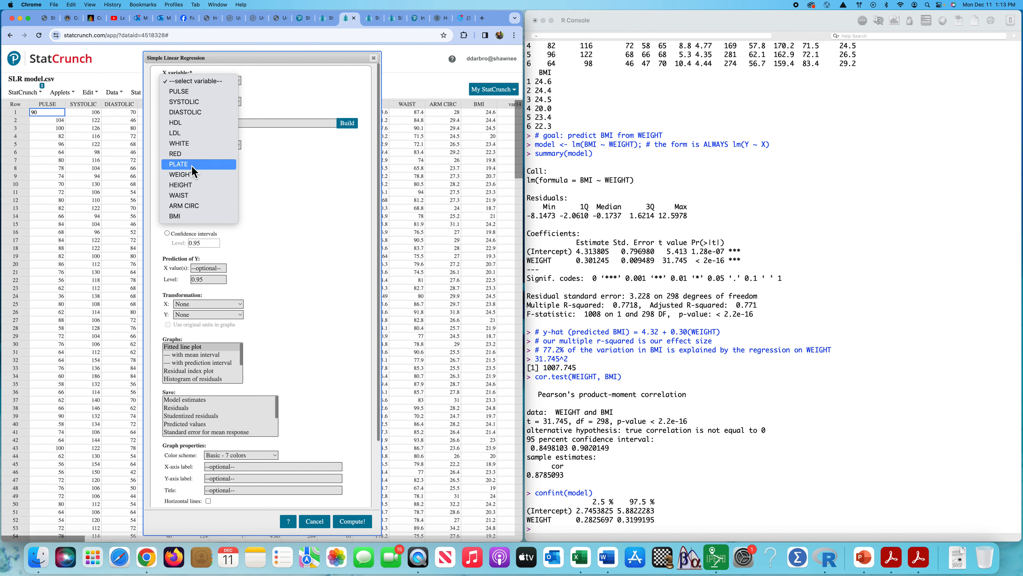
click(187, 174)
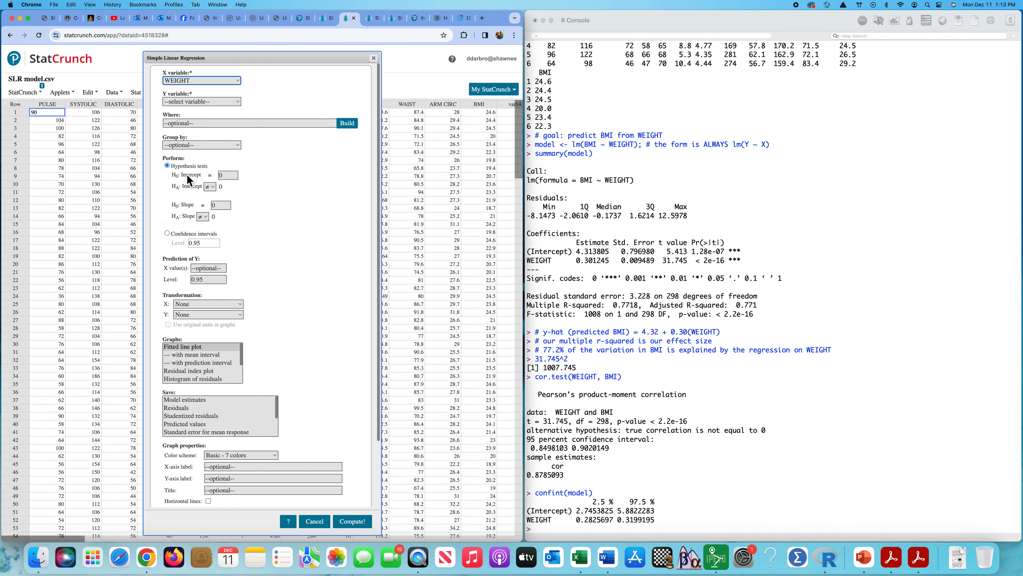
click(200, 103)
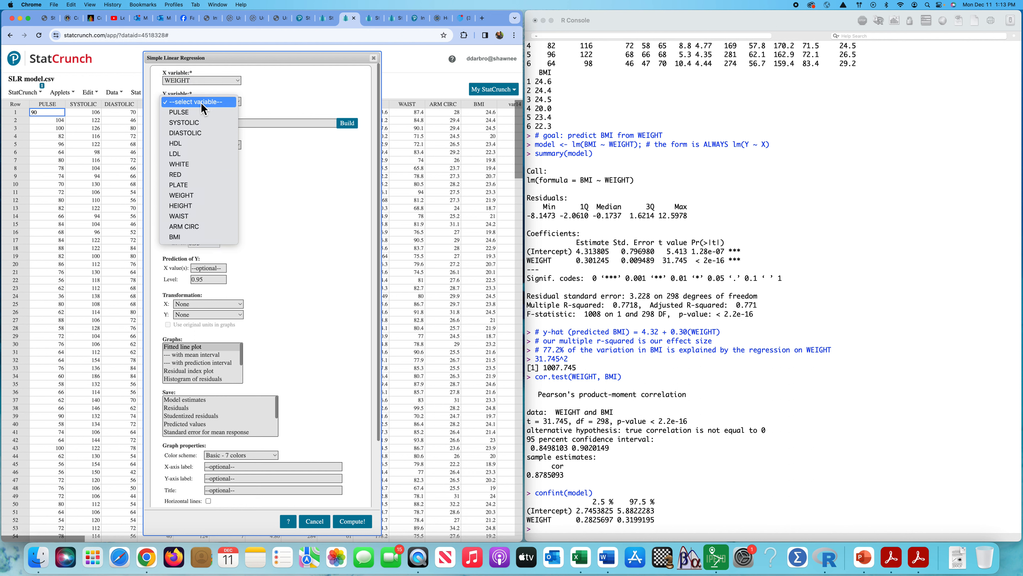
click(192, 241)
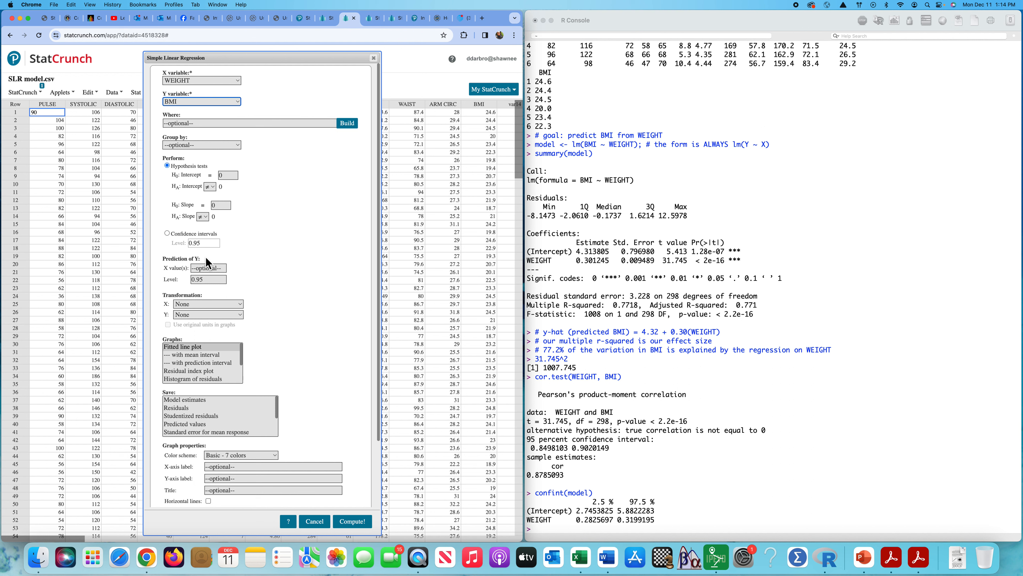
Step: Compute the regression with the hypothesis tests and fitted line plot options, and shift the results window slightly down over the data table
scroll(306, 297, down, 3)
scroll(306, 296, down, 2)
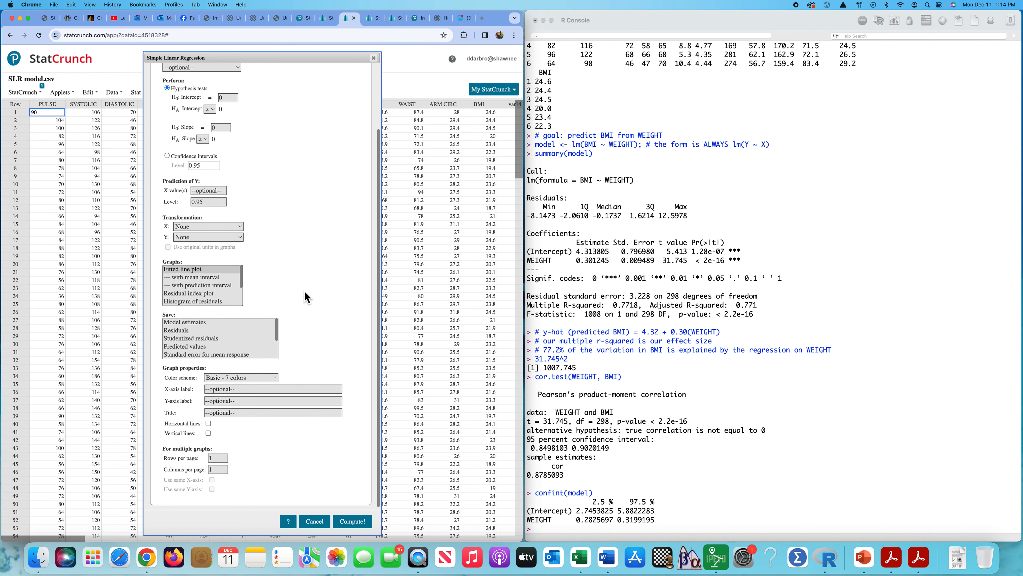
scroll(204, 288, down, 3)
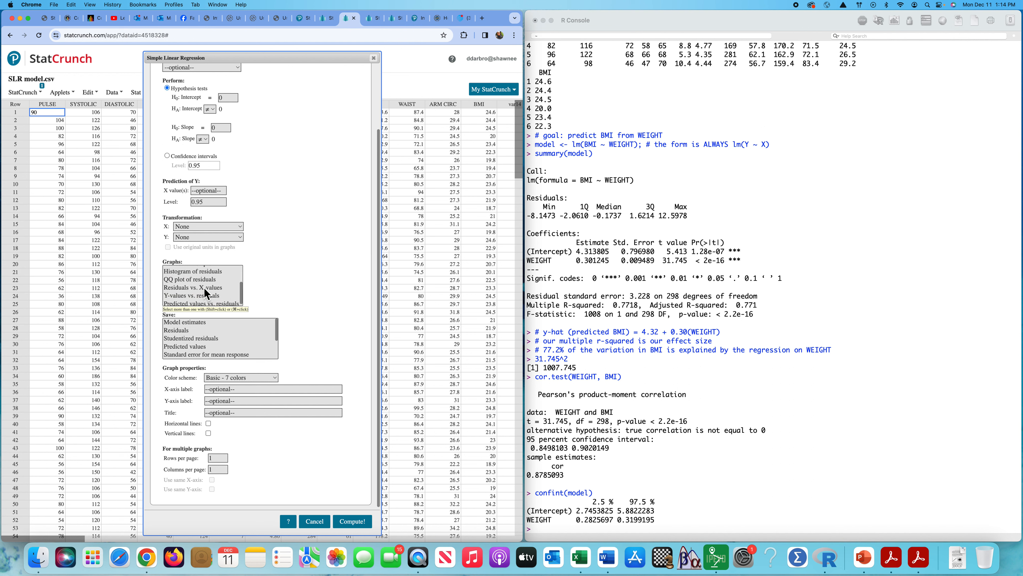
scroll(206, 291, up, 3)
scroll(206, 291, up, 1)
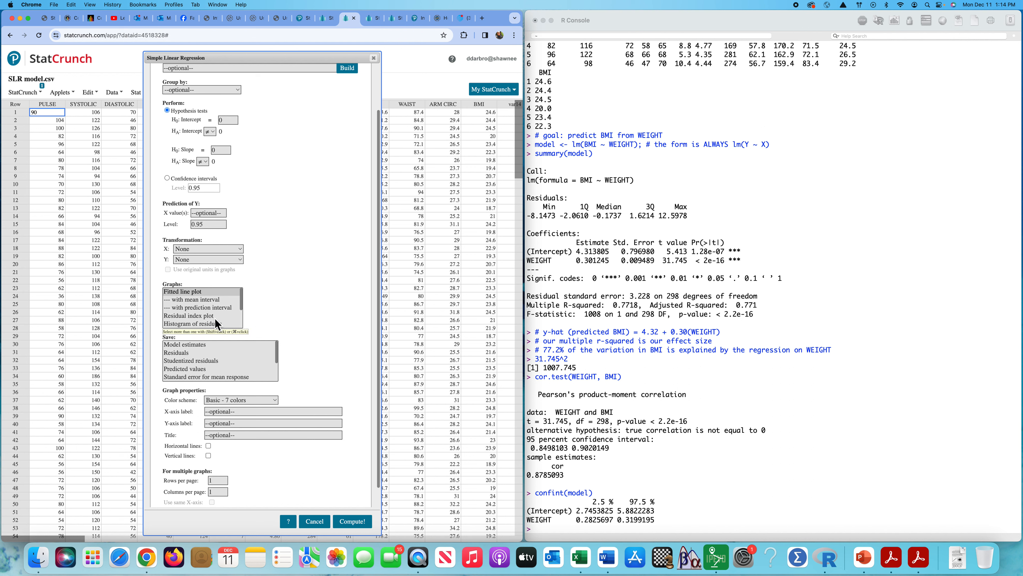
scroll(216, 318, down, 3)
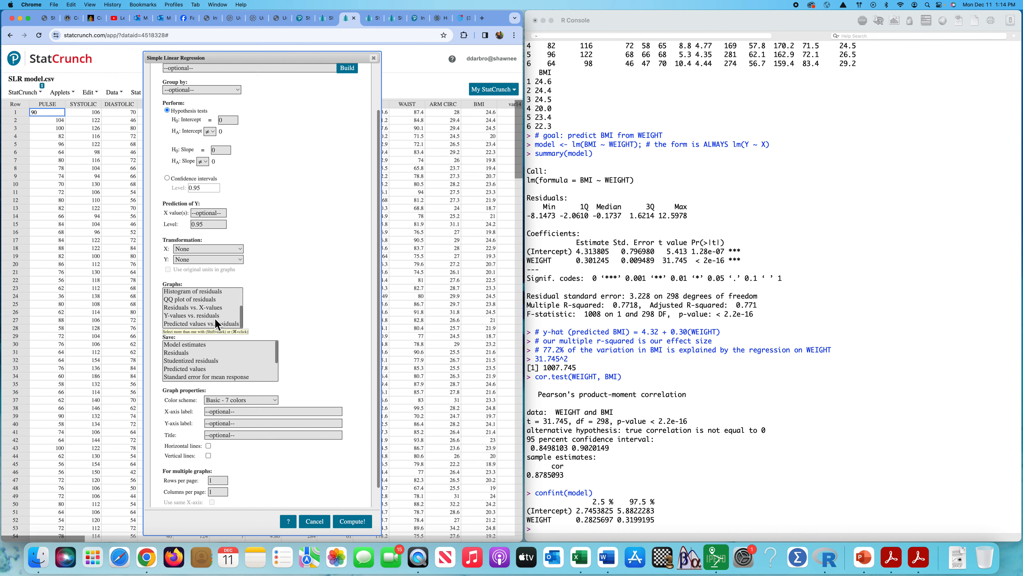
scroll(215, 318, up, 3)
scroll(286, 288, up, 3)
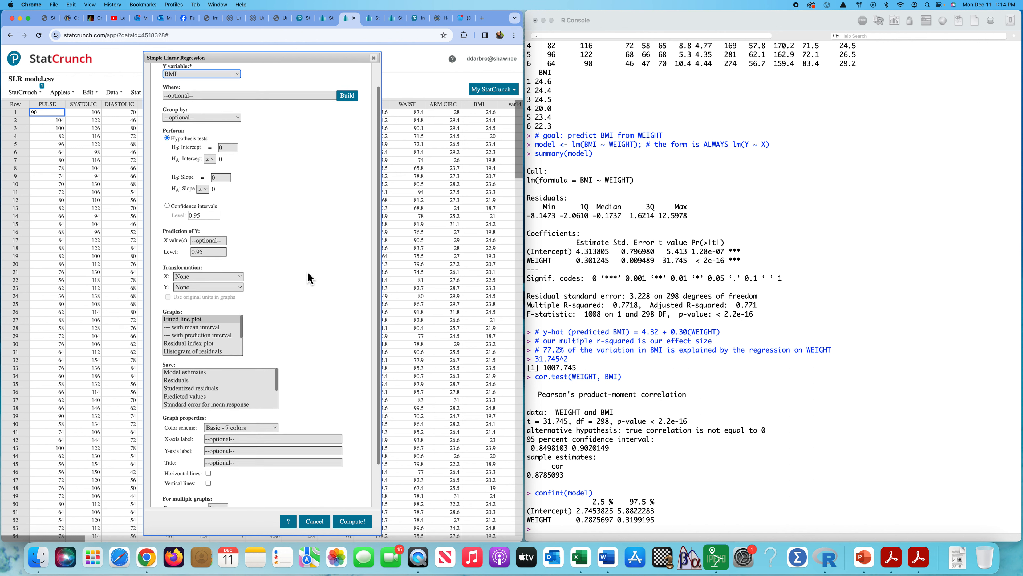
scroll(309, 279, down, 4)
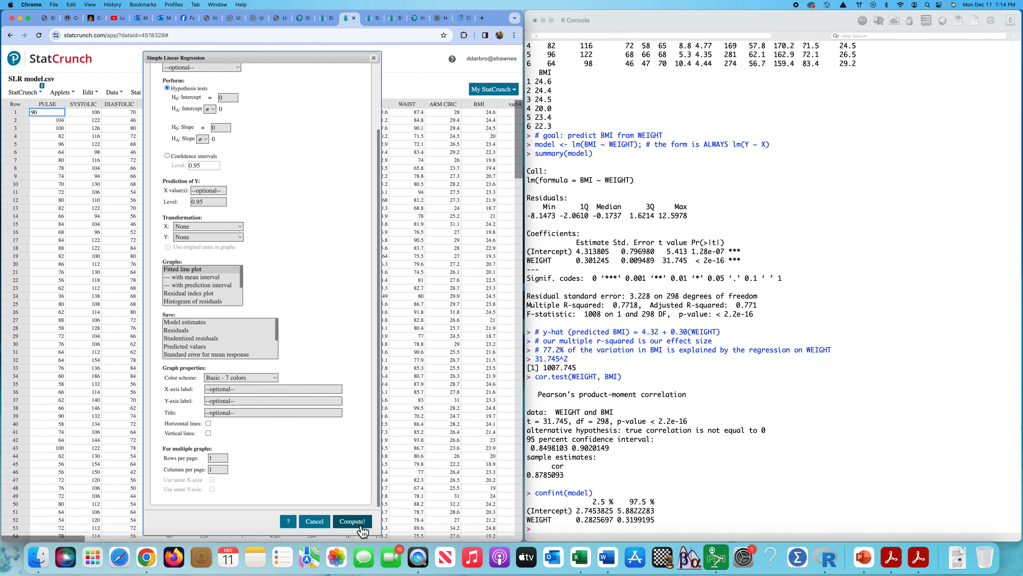
click(352, 521)
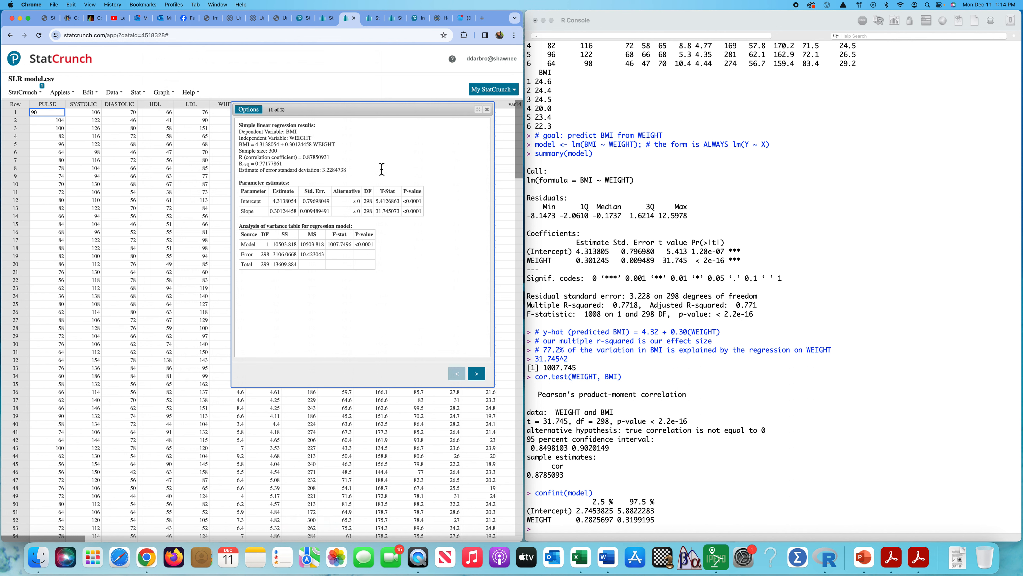
drag(373, 116, 355, 150)
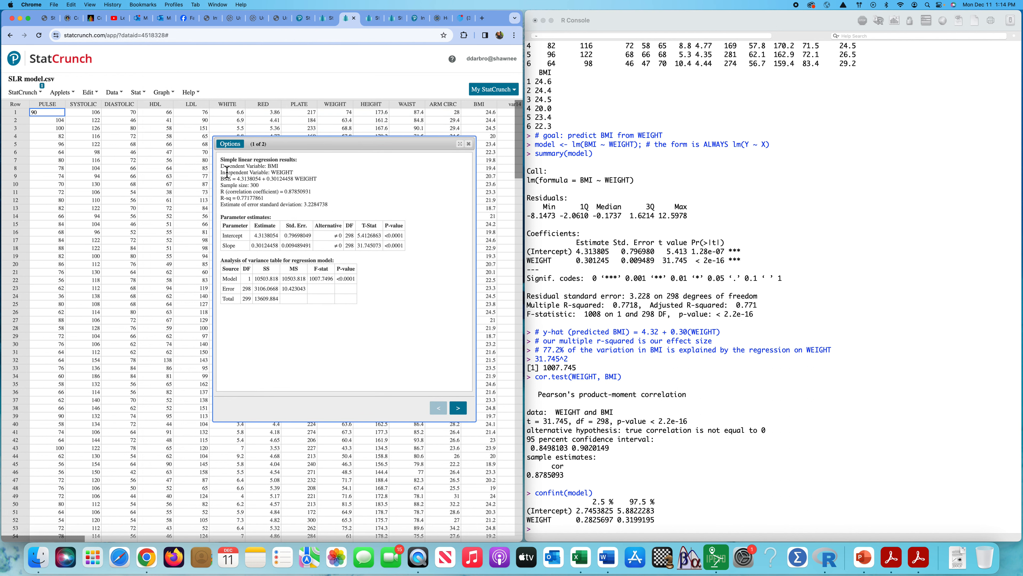
Step: Examine the StatCrunch results summary: the variables, the regression equation, the sample size and the correlation coefficient
drag(222, 170, 333, 209)
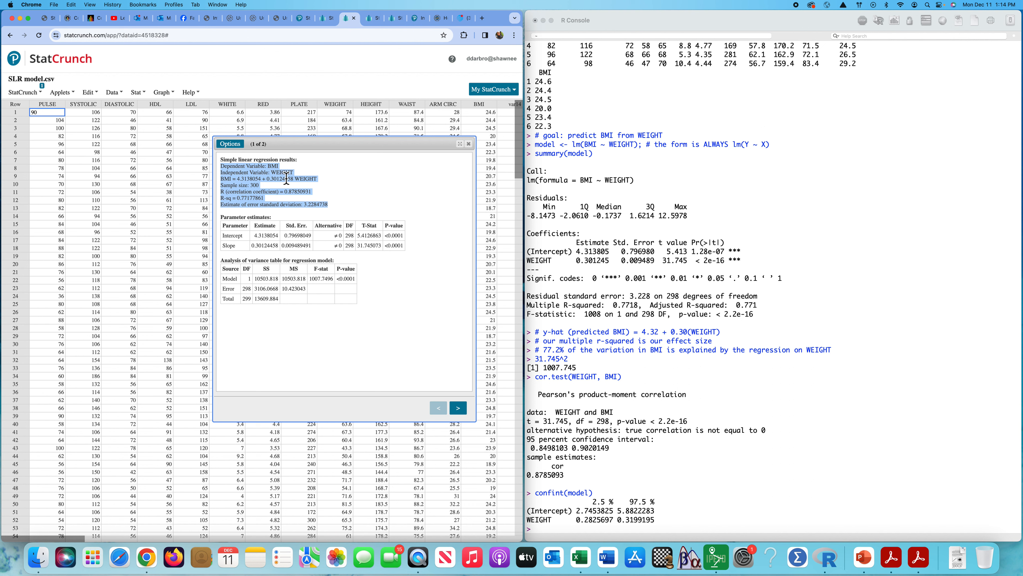
click(250, 184)
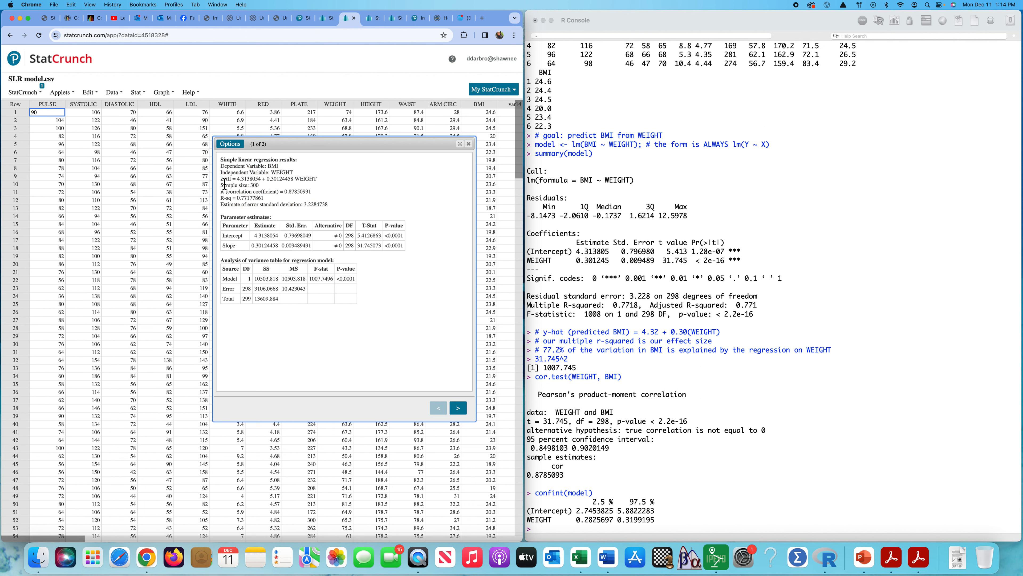
drag(221, 180, 319, 182)
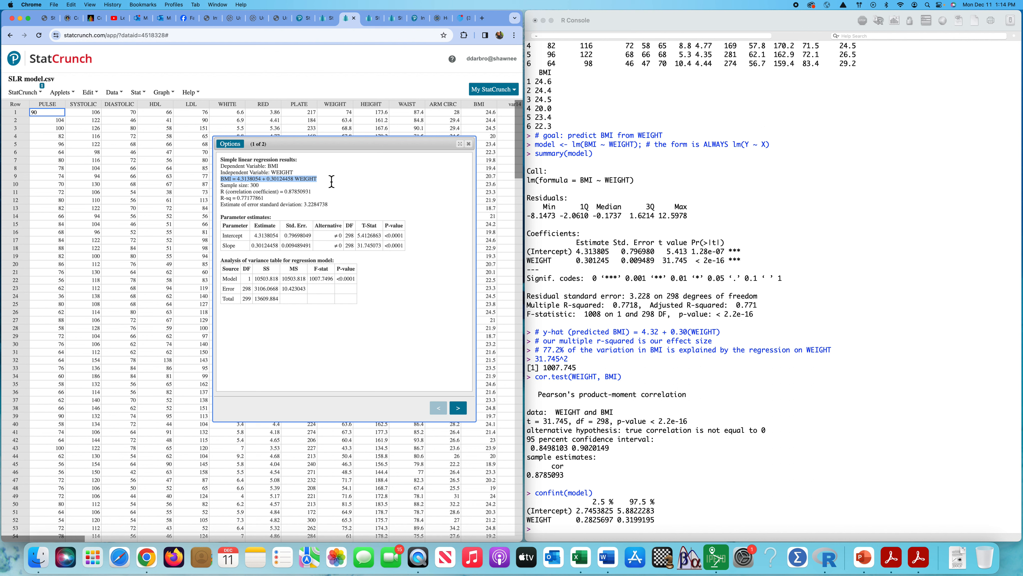
click(281, 191)
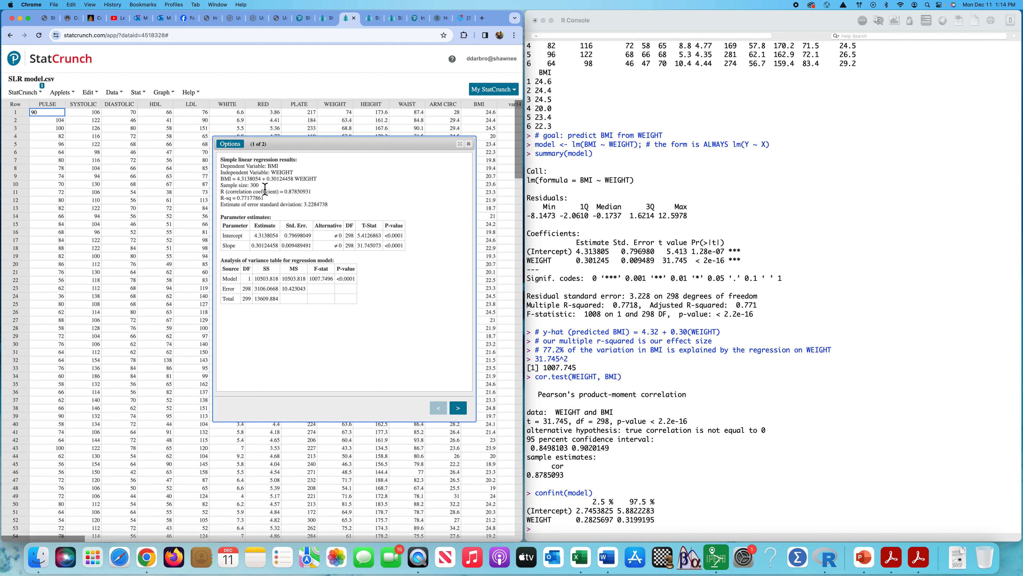
drag(259, 188, 224, 187)
click(320, 196)
drag(221, 196, 313, 196)
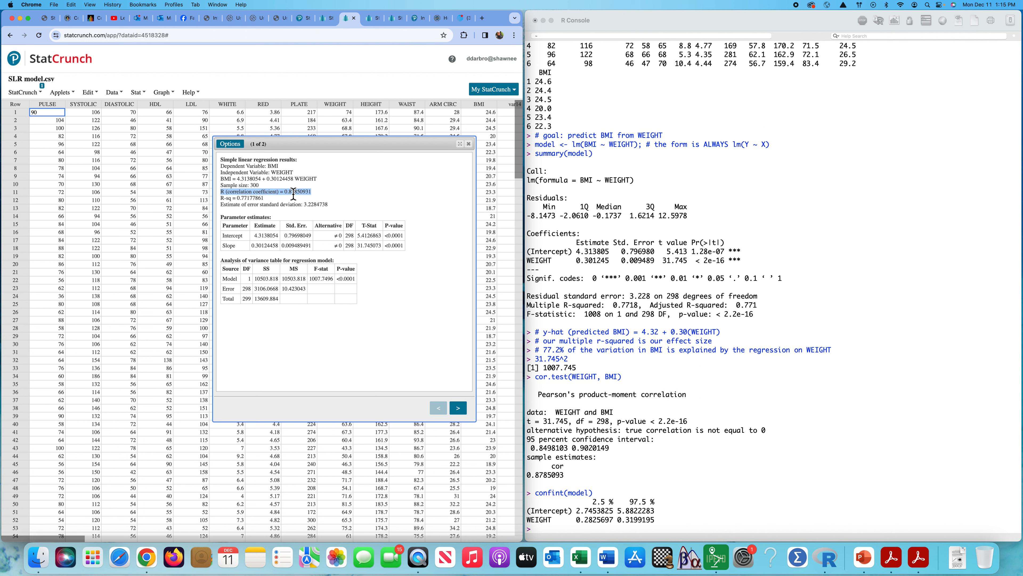
Step: Compare StatCrunch's R-sq and error standard deviation estimate with the multiple R-squared and residual standard error in the R summary
drag(220, 201, 267, 201)
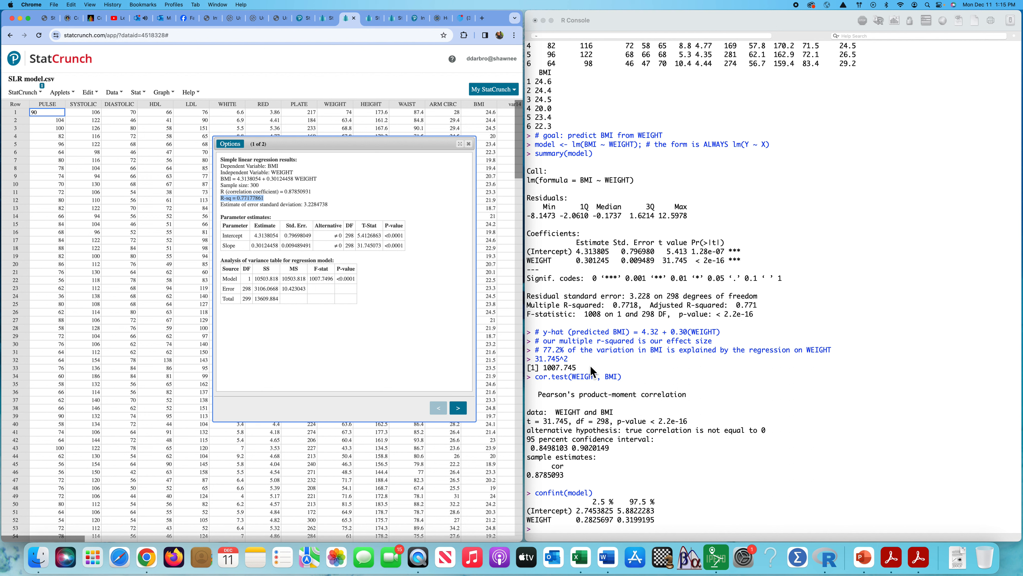
click(683, 434)
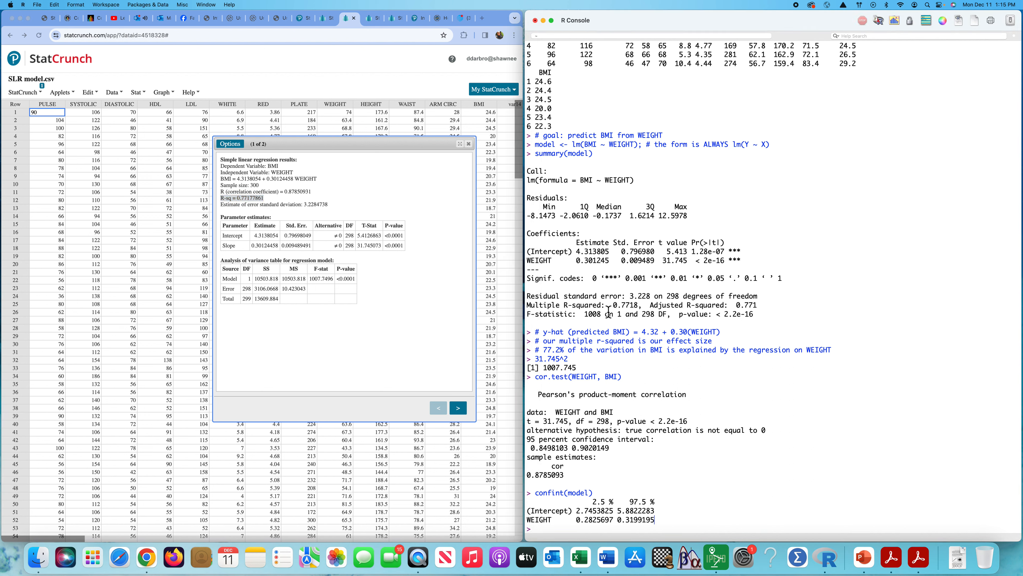
drag(610, 305, 639, 308)
click(373, 202)
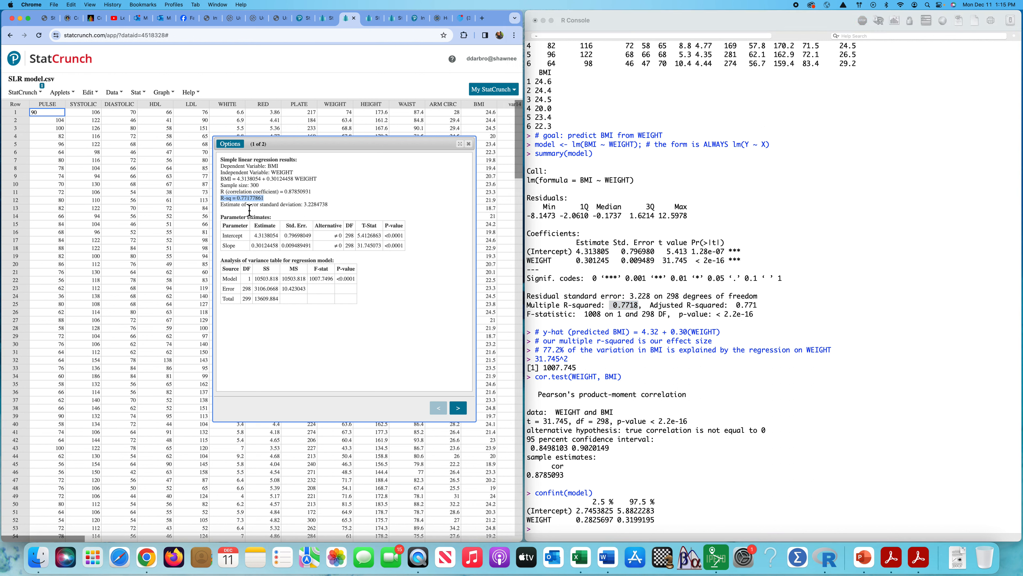
drag(220, 205, 331, 209)
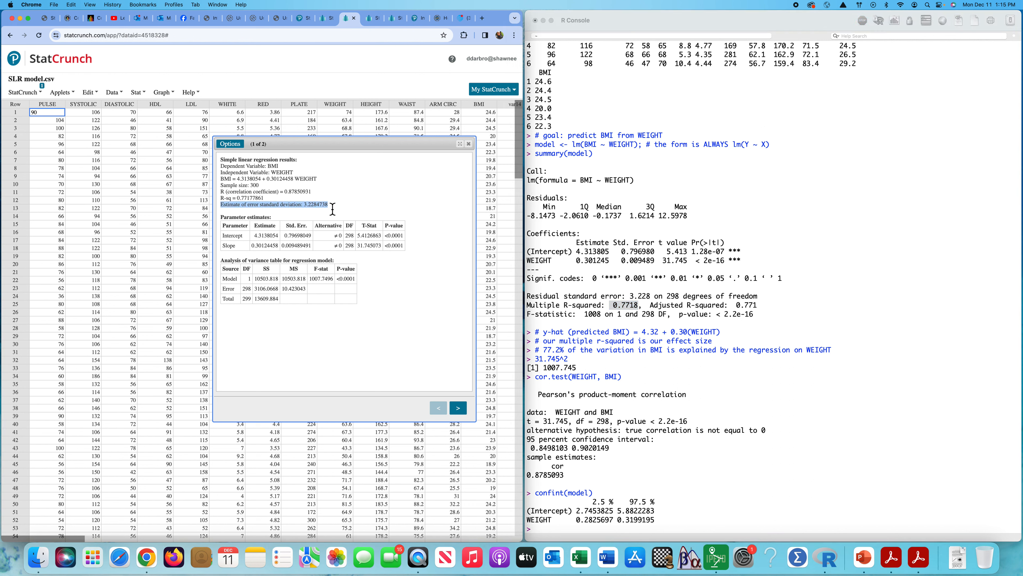
click(688, 303)
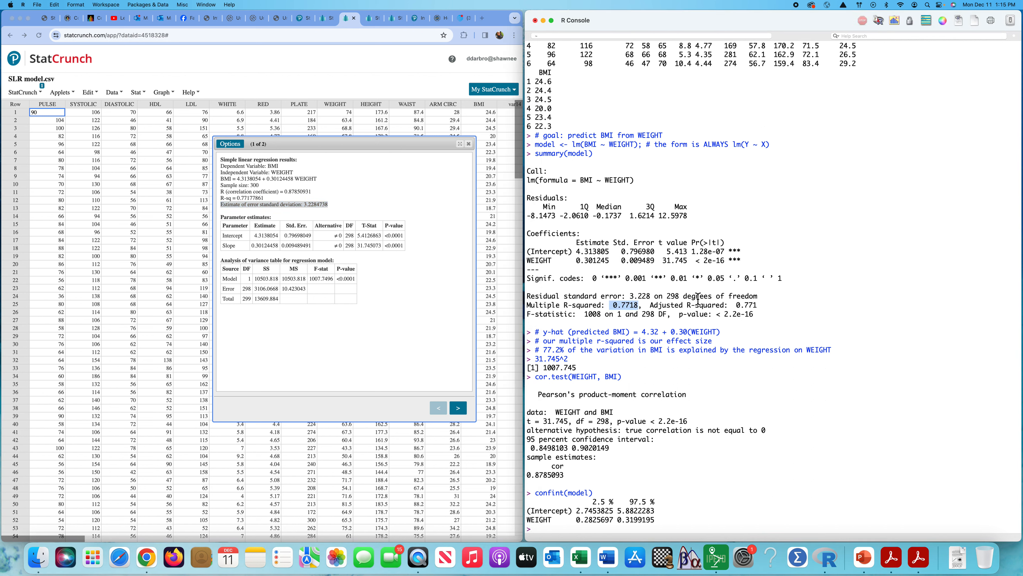
click(632, 299)
drag(649, 298, 652, 299)
click(735, 295)
Step: Compare the model and error degrees of freedom in the analysis of variance table with those of R's F-statistic
click(251, 281)
drag(248, 281, 248, 293)
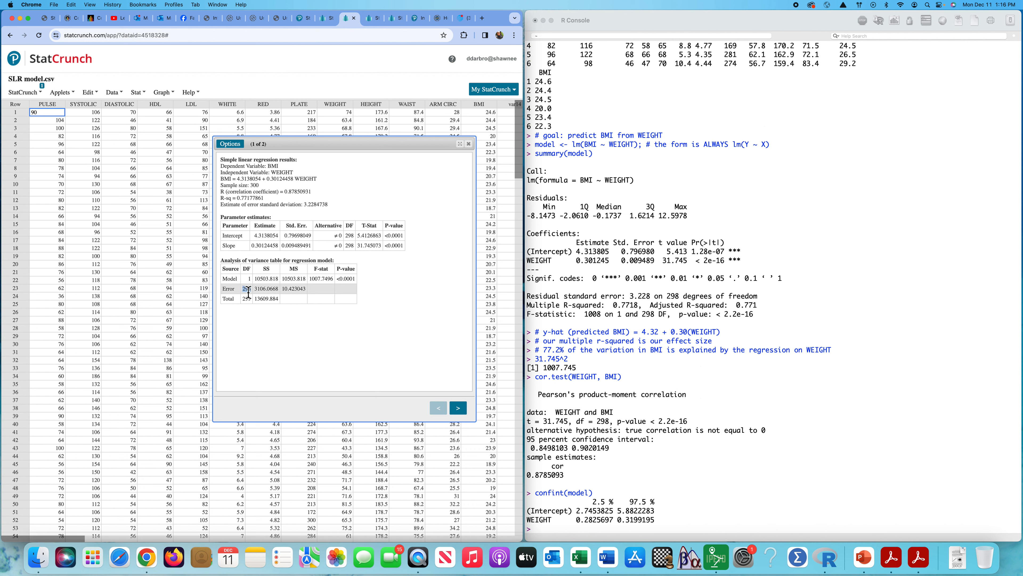
click(617, 312)
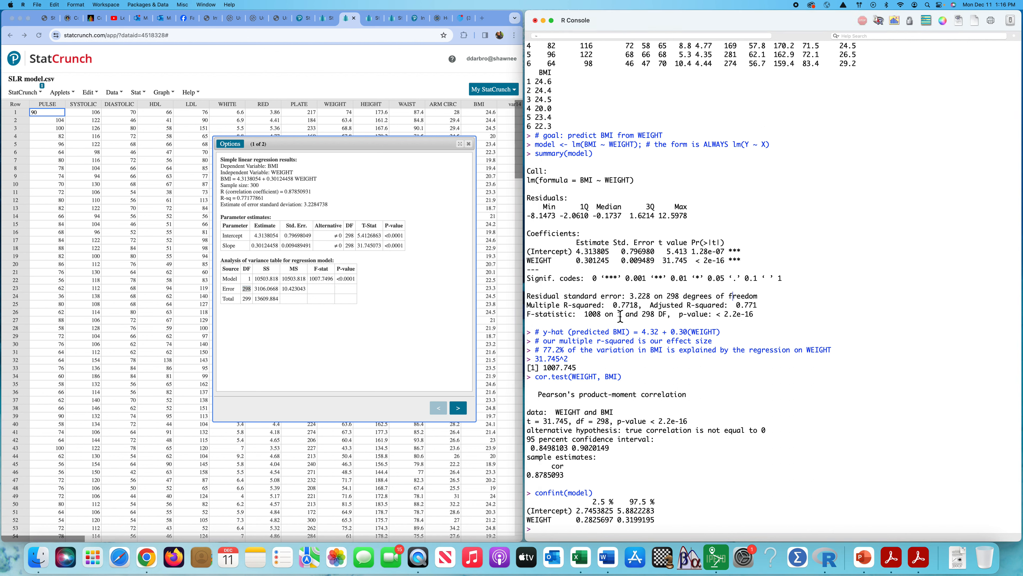
drag(619, 316, 657, 317)
click(357, 346)
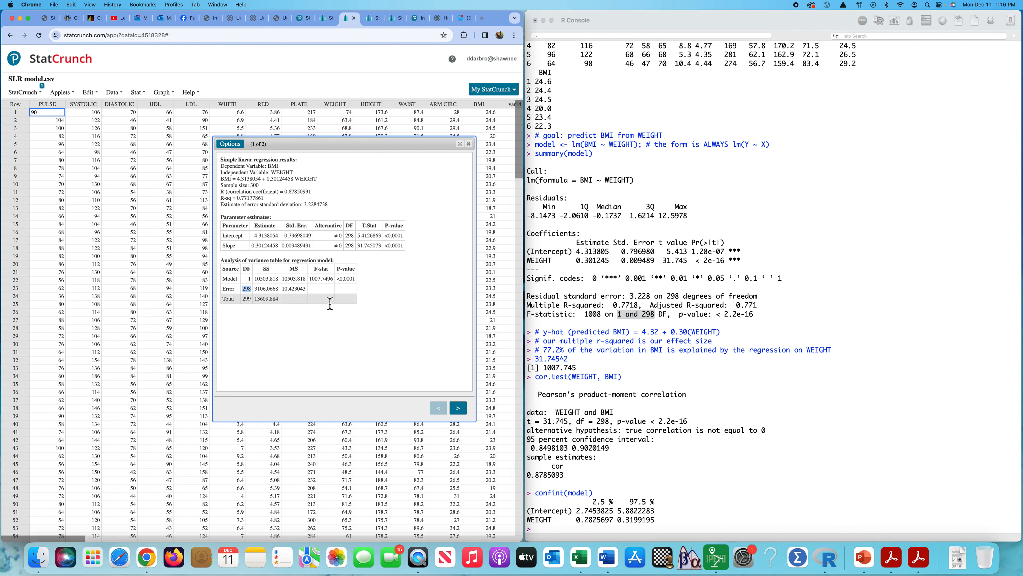
Step: Compare the F-stat and its P-value in the analysis of variance table with the F-statistic line of the R summary
double_click(316, 279)
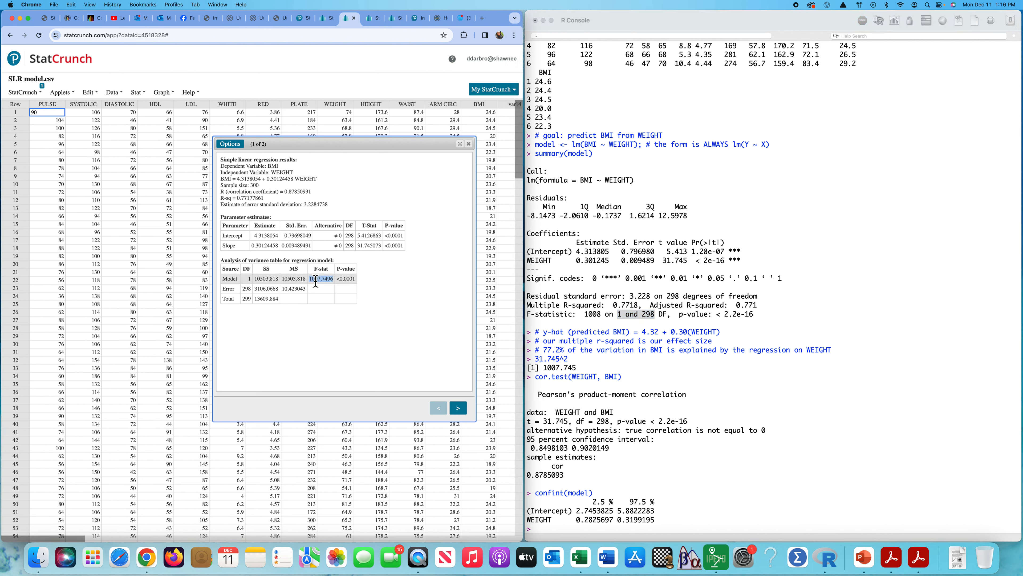
click(596, 318)
double_click(594, 315)
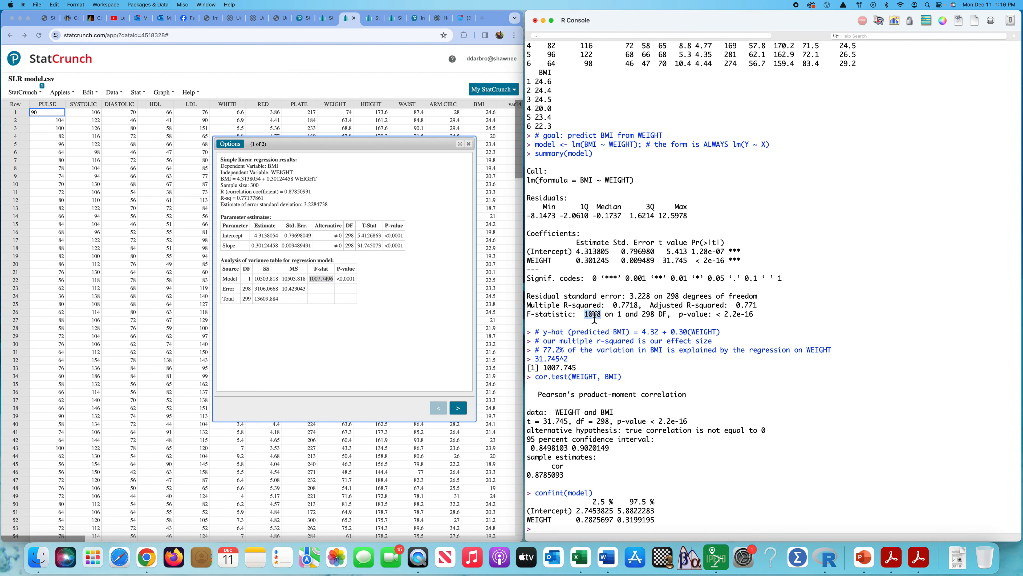
click(351, 280)
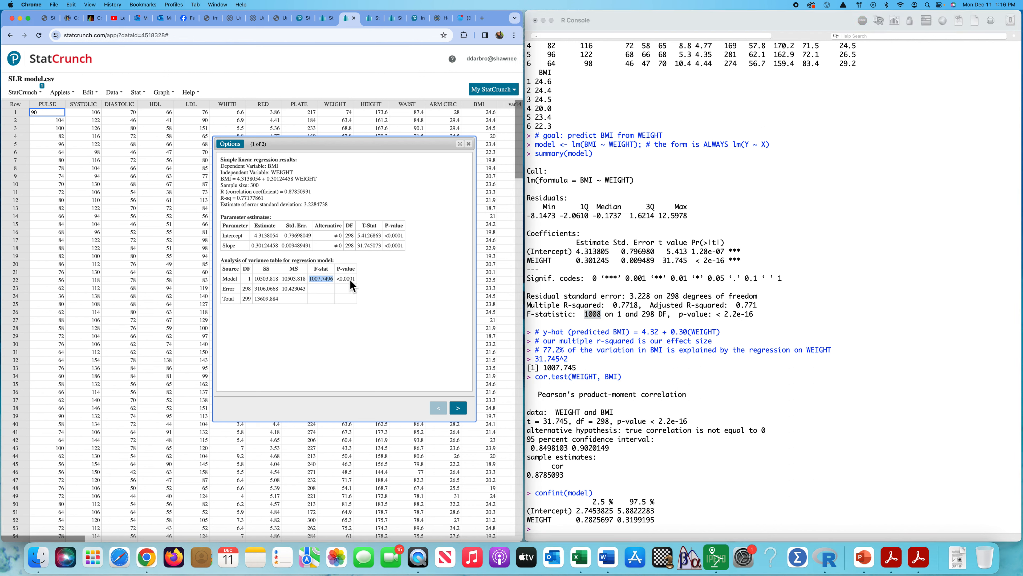
double_click(351, 281)
click(749, 313)
drag(724, 317, 758, 317)
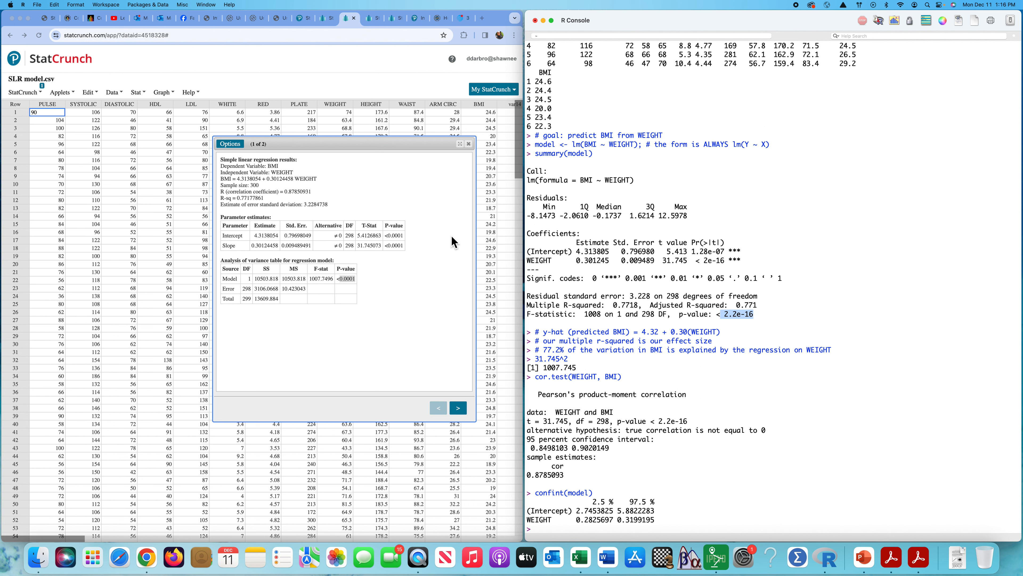
click(466, 202)
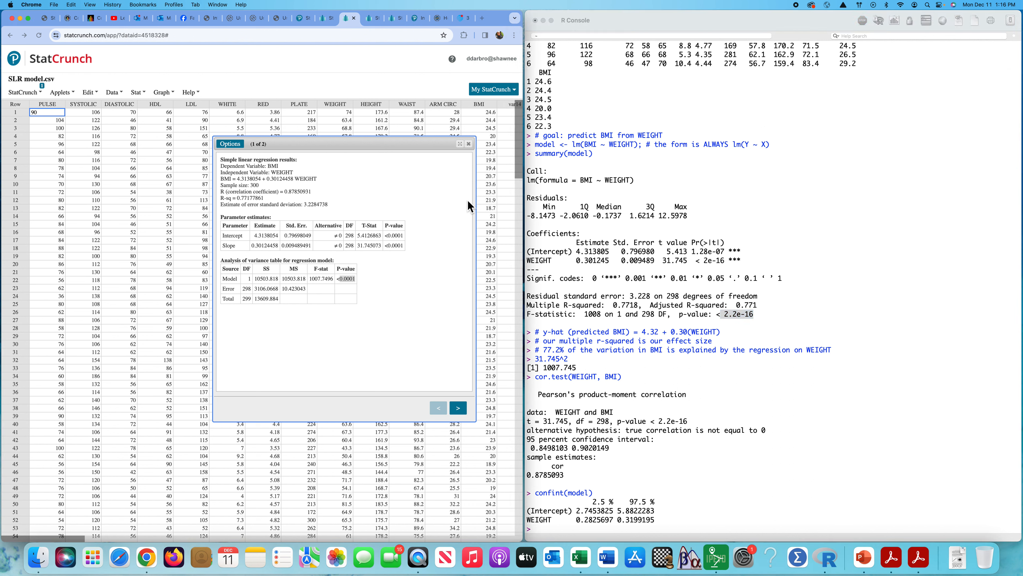
Step: Show StatCrunch's fitted line plot, and draw the matching one in R with plot(WEIGHT, BMI); abline(model), placing its window over the R console
click(459, 409)
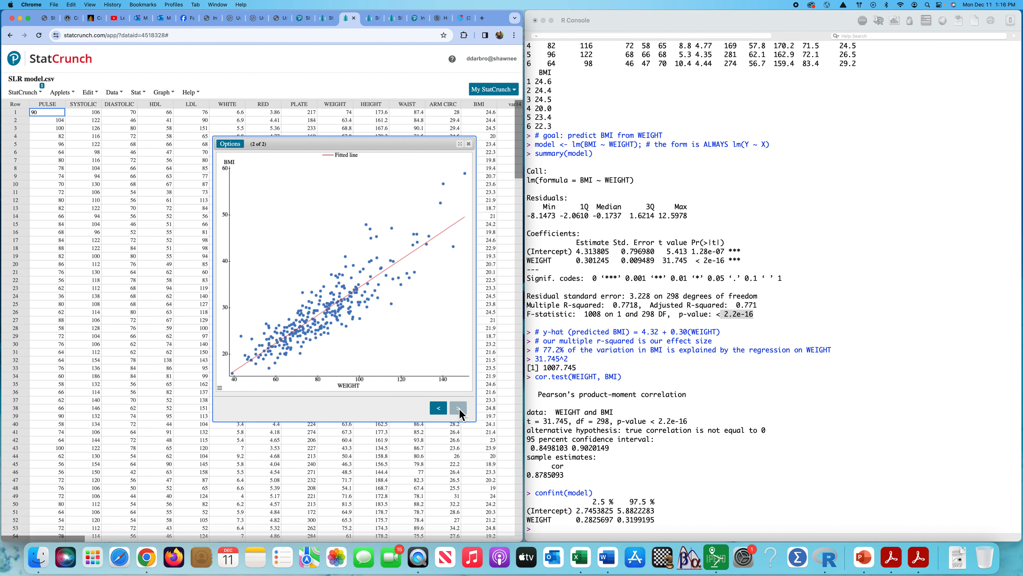
click(544, 530)
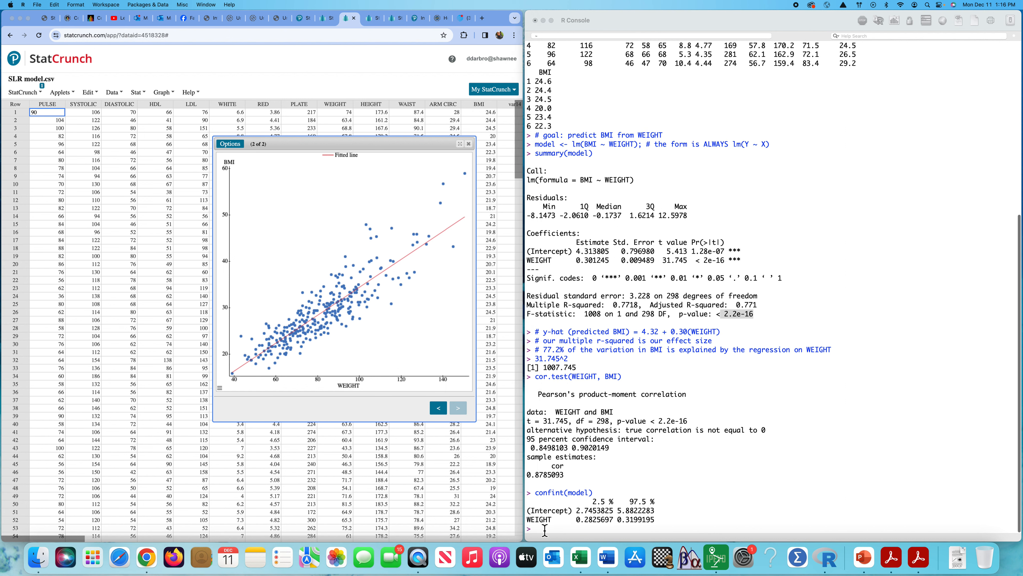
text(plot()
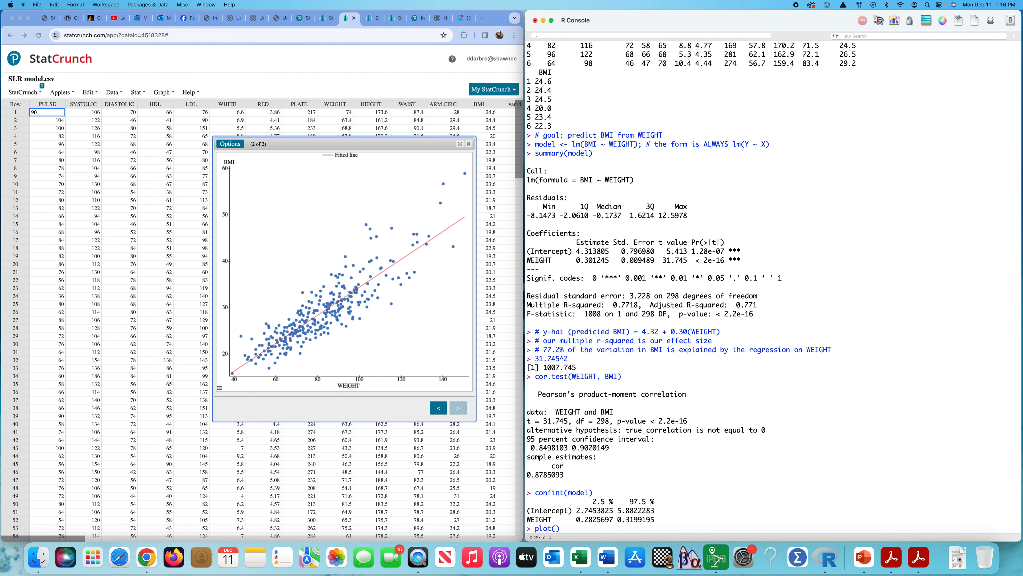
text(WEIGHT, BMI); abline(model)
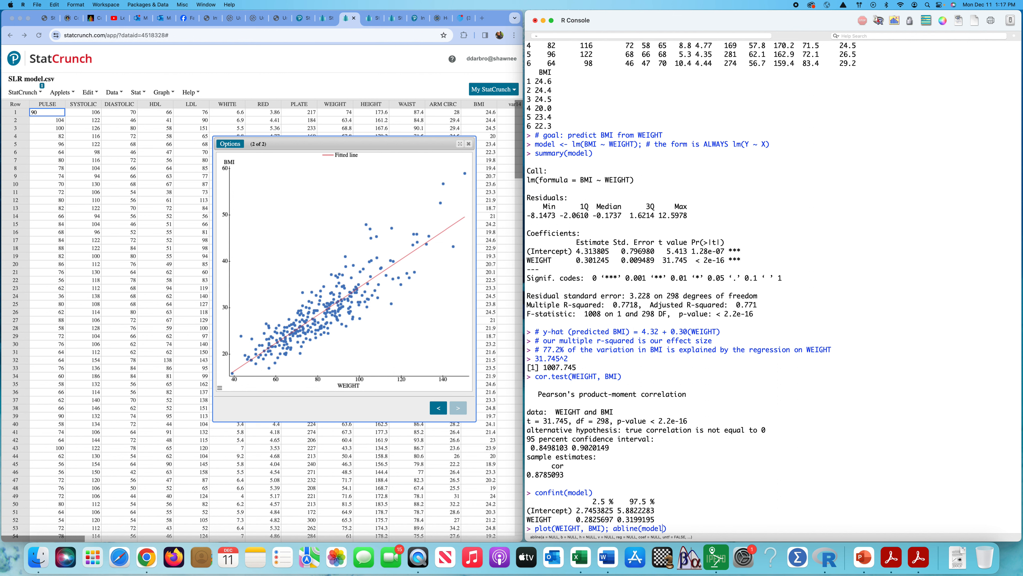
key(Return)
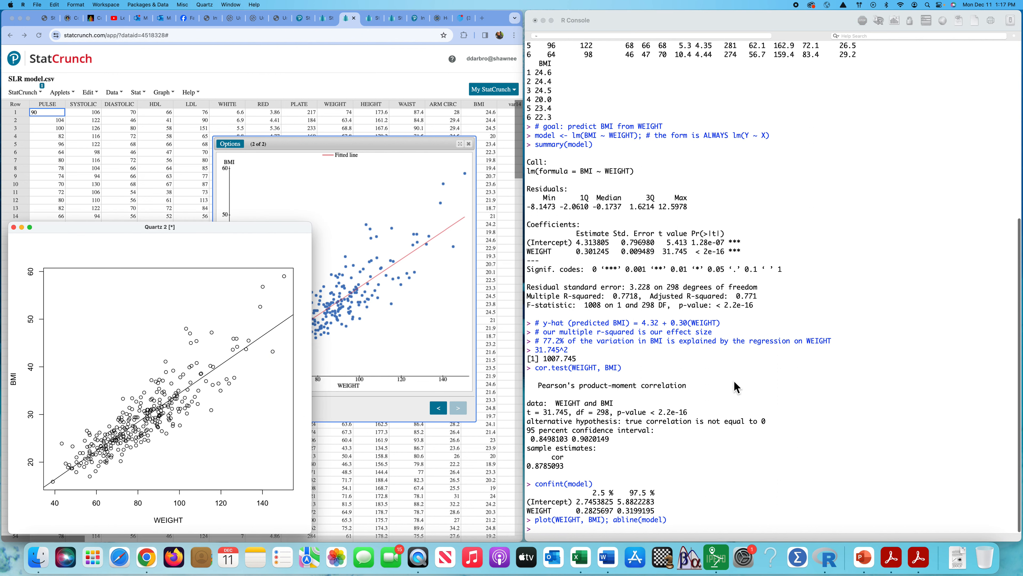
drag(208, 234, 769, 125)
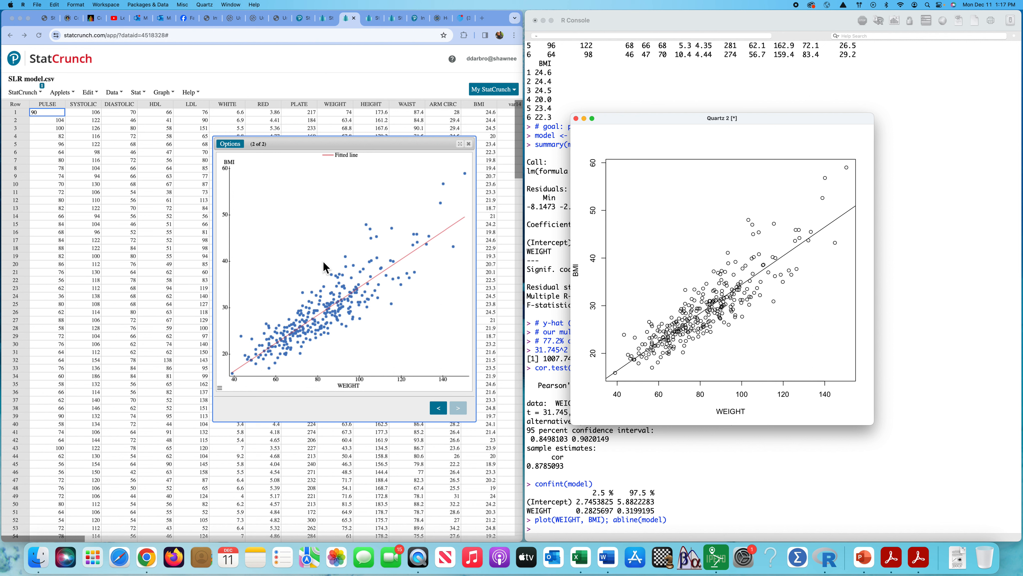
Step: Return to the StatCrunch regression results to examine the slope and intercept estimates, and shift R's plot window off the console's coefficient output
click(303, 269)
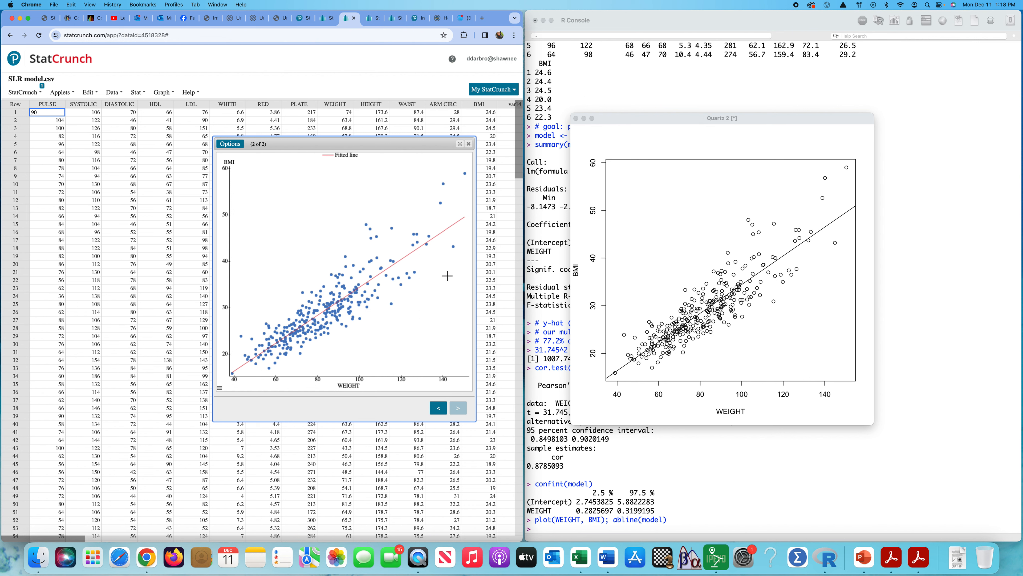
mouse_move(449, 236)
click(438, 408)
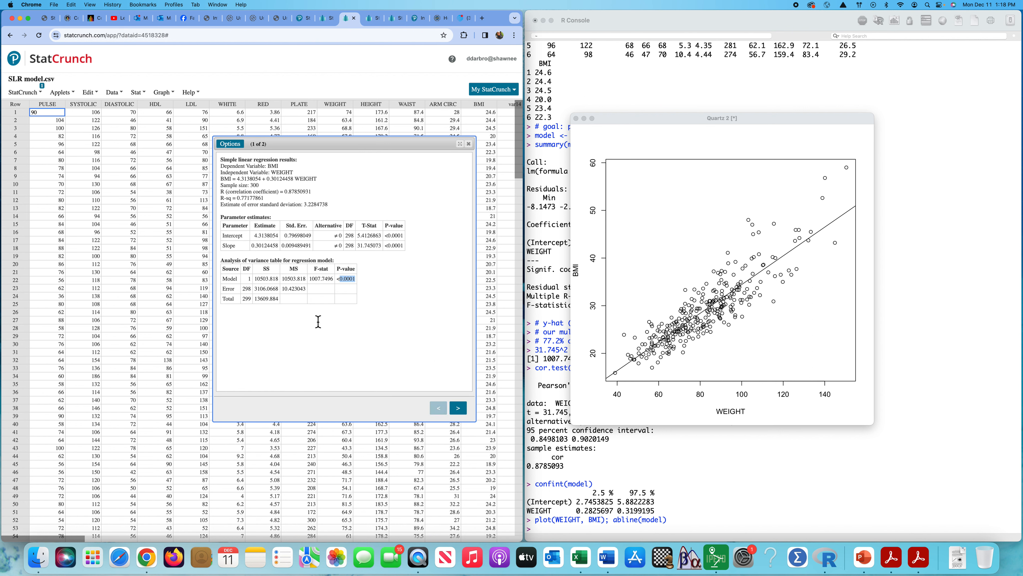
double_click(264, 245)
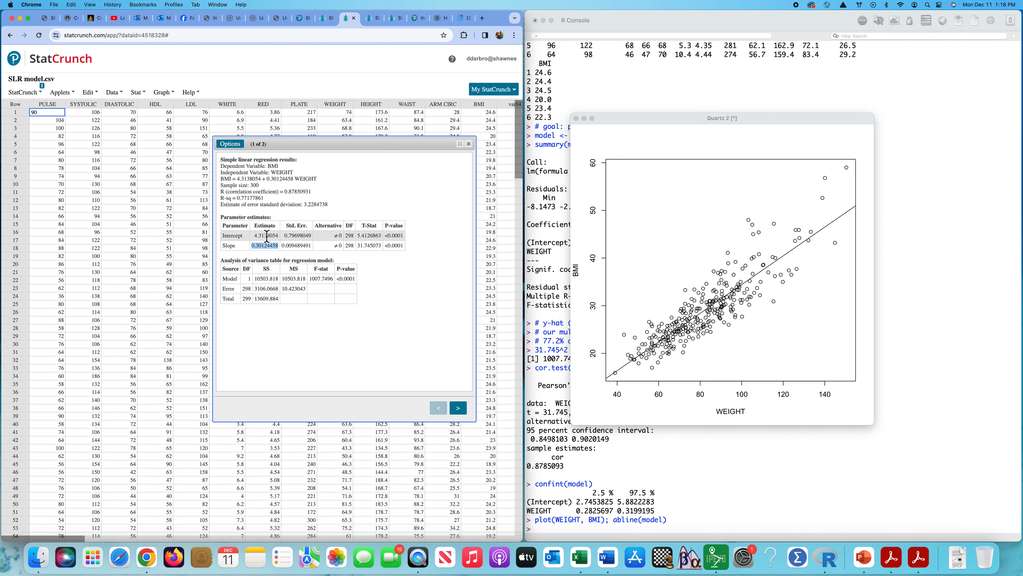
double_click(264, 236)
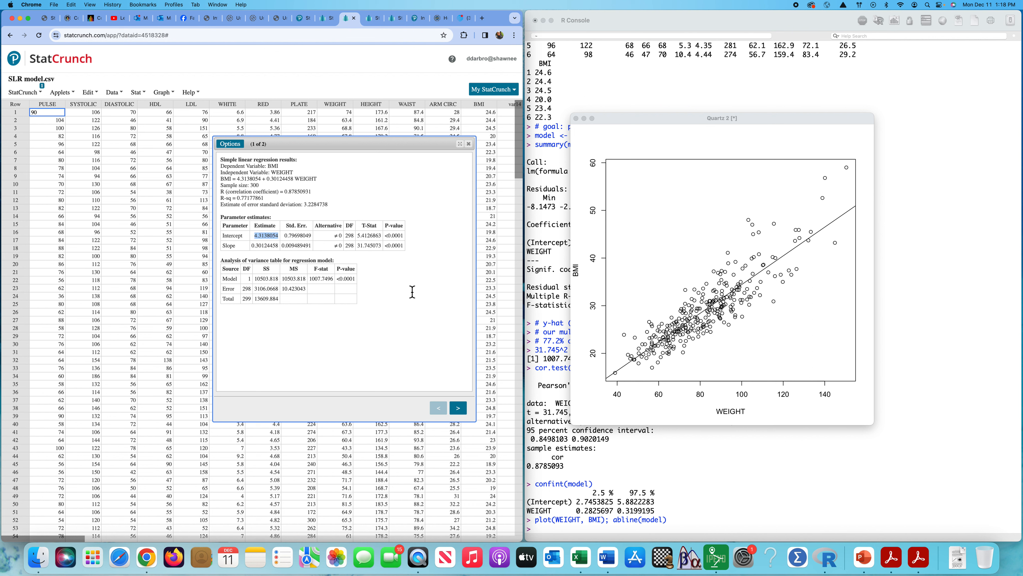
click(448, 338)
drag(781, 121, 852, 124)
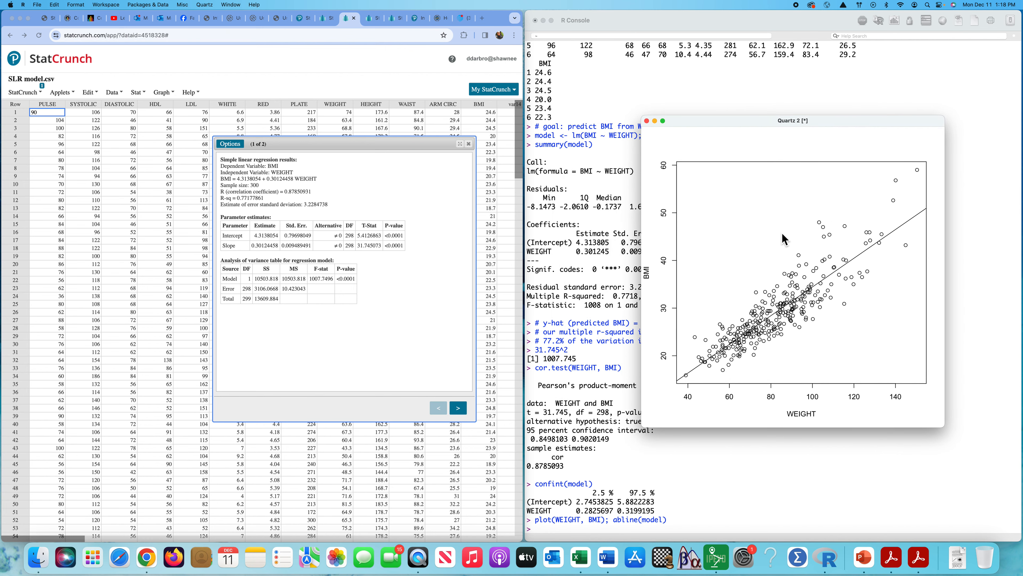